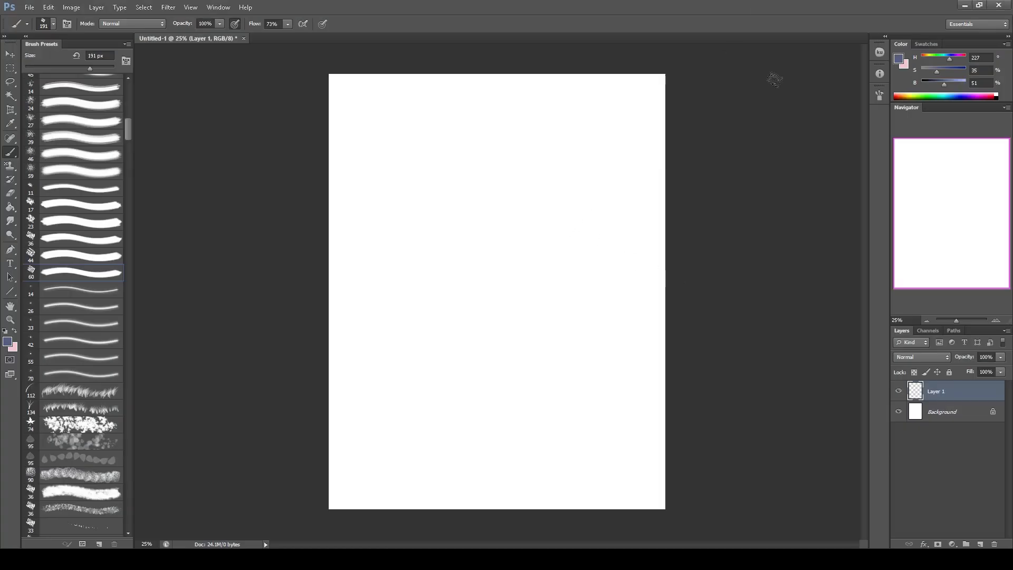
# Paint a zigzag brush stroke near the page's upper edge with pressure opacity off, and a second one below it with pressure opacity on
pyautogui.click(236, 25)
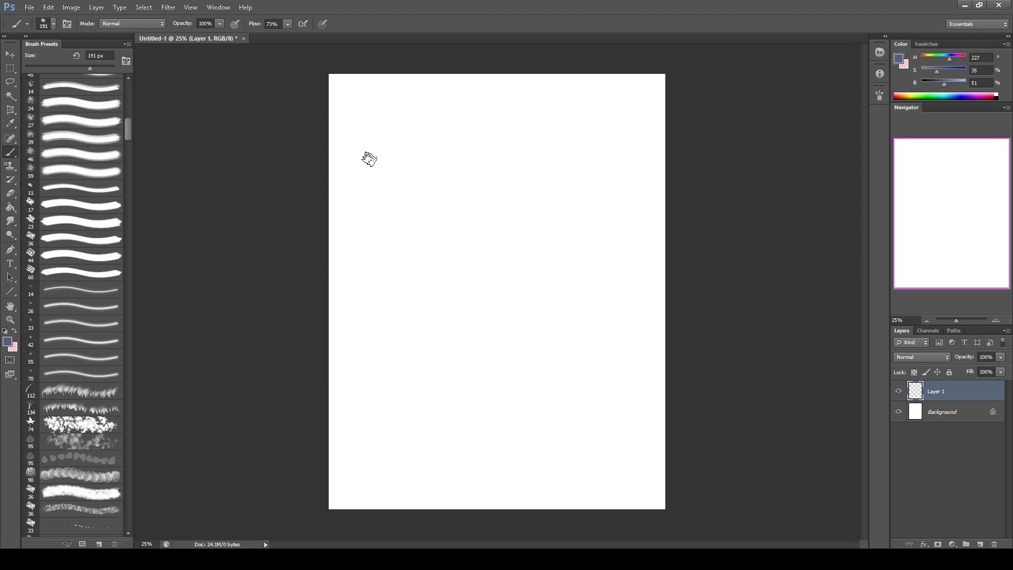
pyautogui.moveTo(367, 165)
pyautogui.mouseDown()
pyautogui.moveTo(448, 138)
pyautogui.moveTo(507, 161)
pyautogui.moveTo(637, 141)
pyautogui.mouseUp()
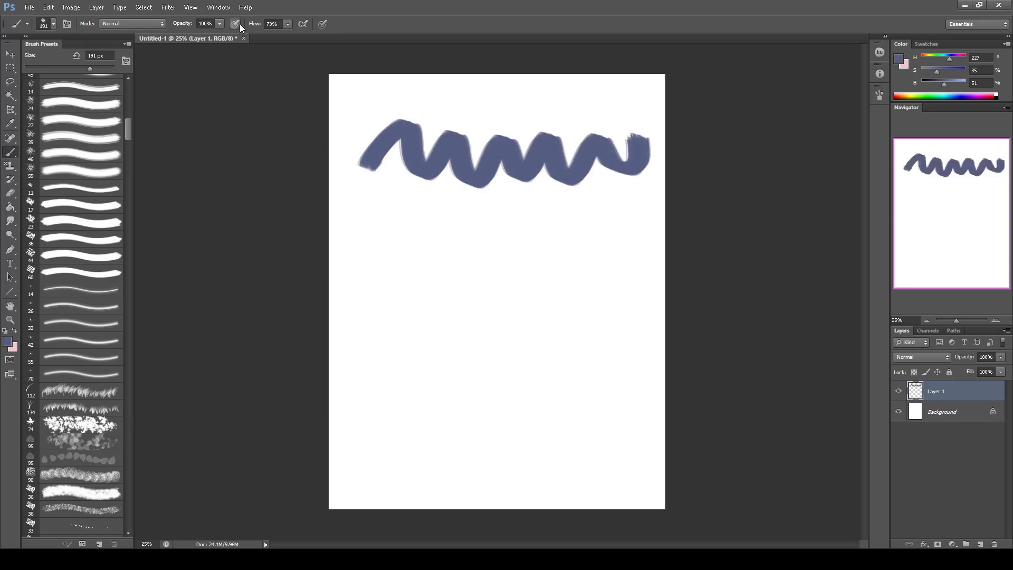
pyautogui.moveTo(353, 246)
pyautogui.mouseDown()
pyautogui.moveTo(407, 242)
pyautogui.moveTo(520, 272)
pyautogui.moveTo(662, 247)
pyautogui.mouseUp()
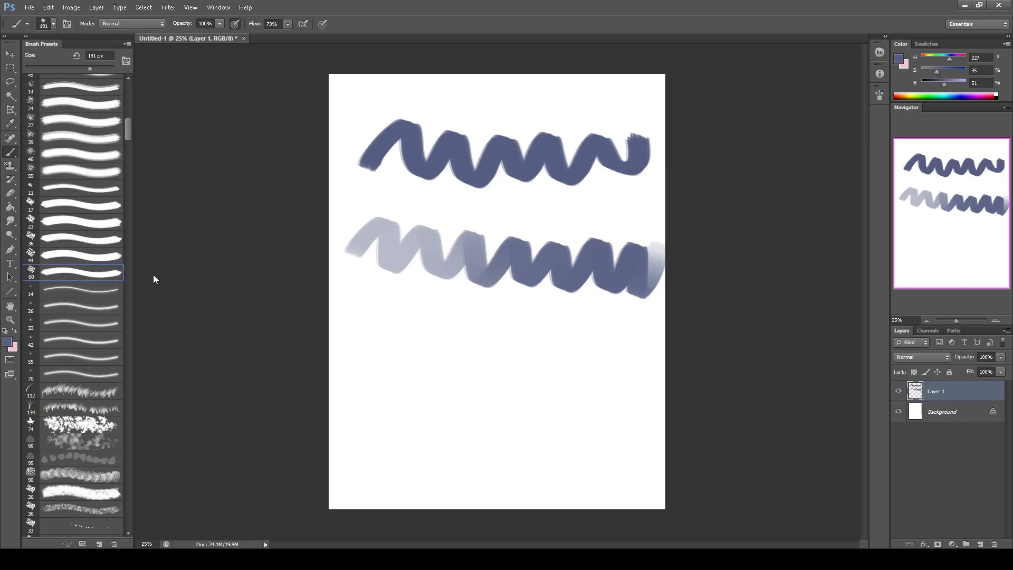
pyautogui.hotkey('alt', 'Tab')
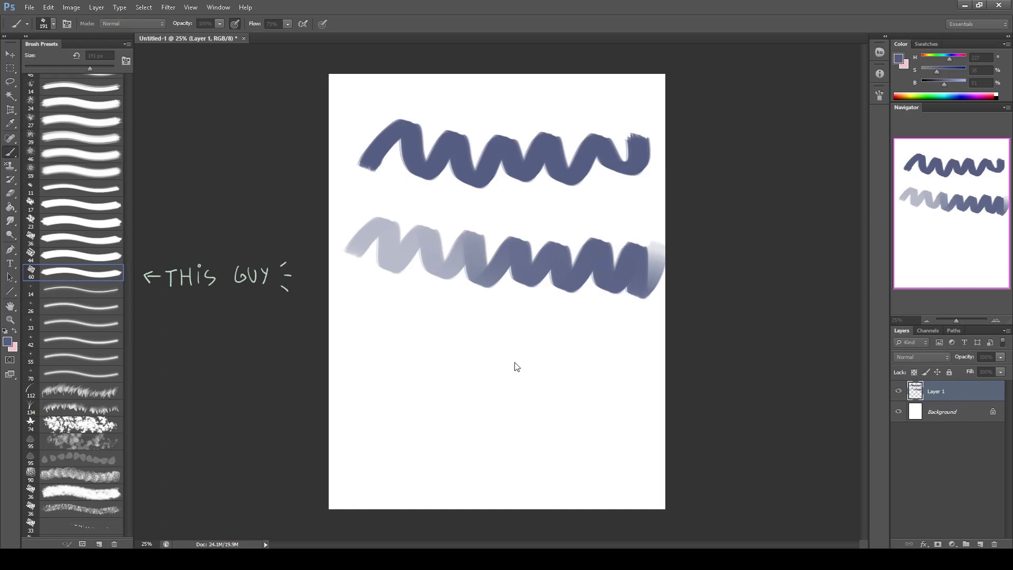
pyautogui.click(602, 293)
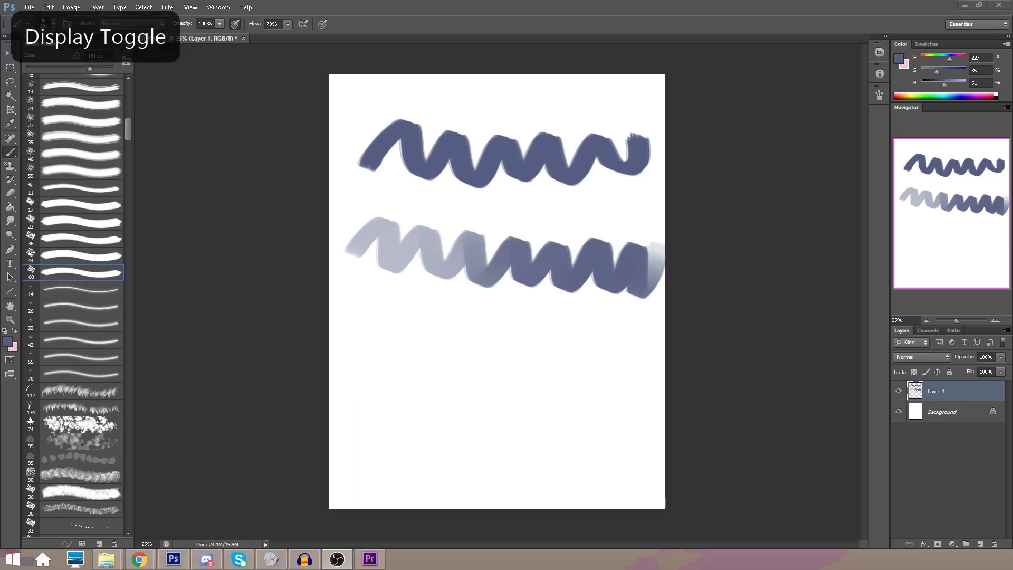
pyautogui.click(704, 266)
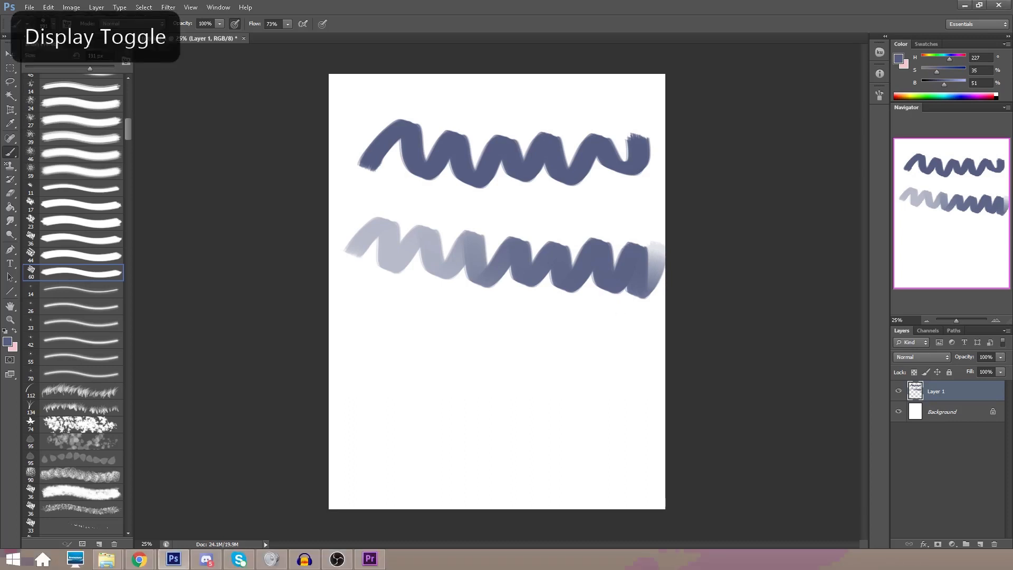
# Paint two leaf-shaped patches below the zigzag strokes, sample white from the canvas and paint over the outer edge of the upper patch
pyautogui.moveTo(448, 352)
pyautogui.mouseDown()
pyautogui.moveTo(399, 356)
pyautogui.moveTo(422, 365)
pyautogui.moveTo(400, 349)
pyautogui.moveTo(435, 343)
pyautogui.moveTo(394, 350)
pyautogui.moveTo(451, 348)
pyautogui.mouseUp()
pyautogui.moveTo(504, 375)
pyautogui.mouseDown()
pyautogui.moveTo(458, 403)
pyautogui.moveTo(485, 382)
pyautogui.mouseUp()
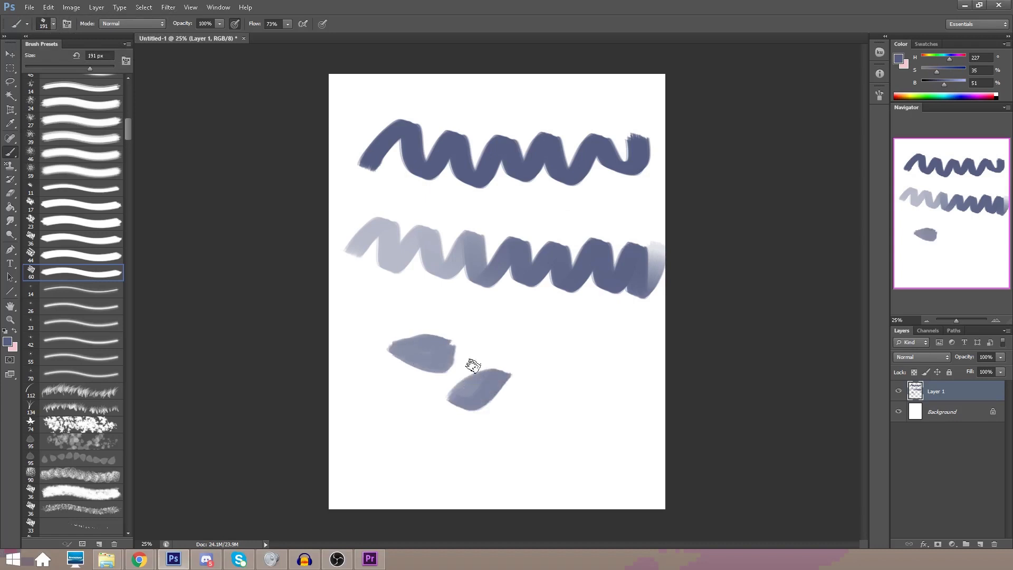
pyautogui.keyDown('alt'); pyautogui.click(515, 330); pyautogui.keyUp('alt')
pyautogui.moveTo(396, 334); pyautogui.dragTo(388, 347)
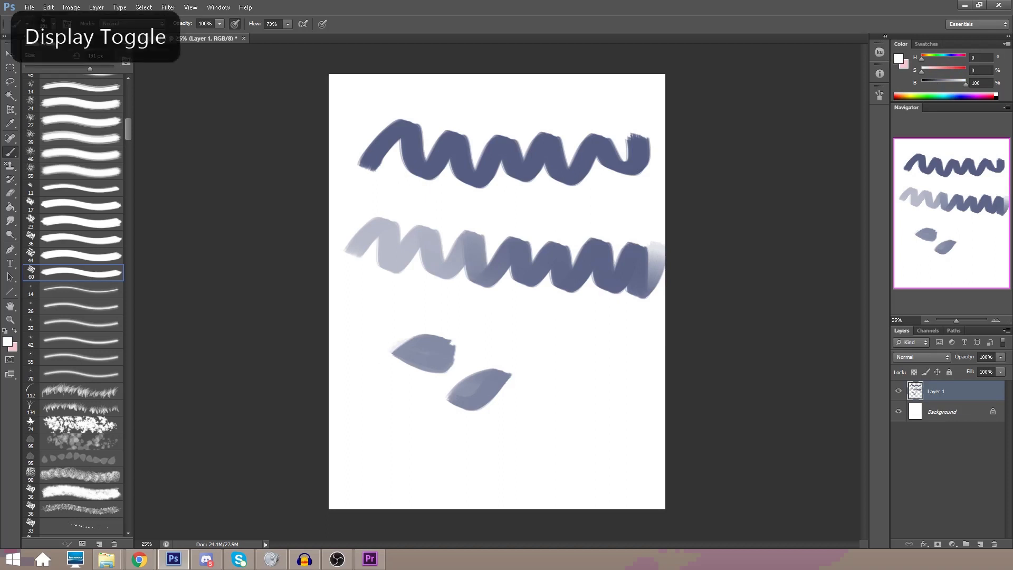
# Show the tool presets and choose the KYLE Ultimate 2B Pencil 10px brush
pyautogui.click(218, 7)
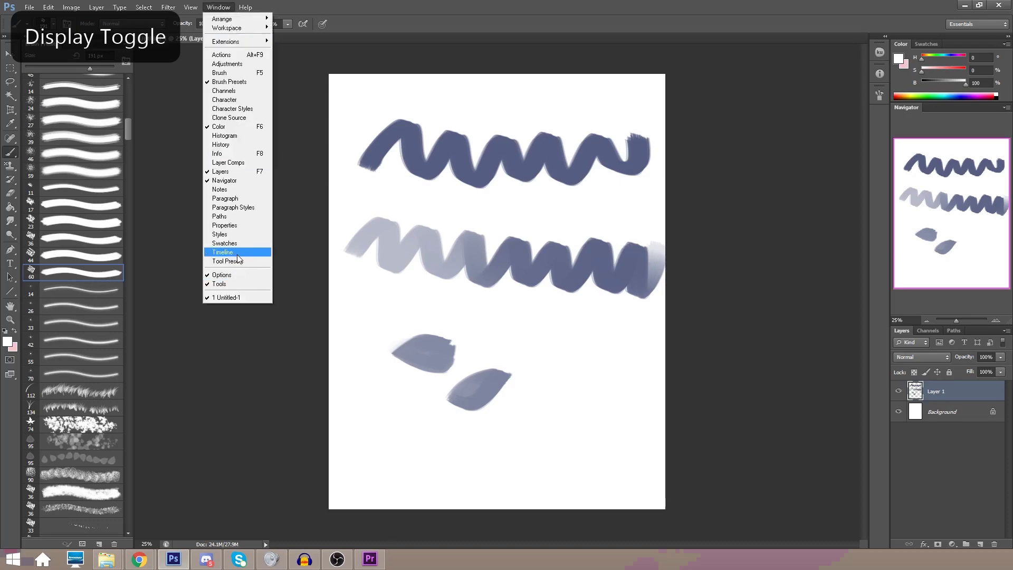
pyautogui.click(237, 259)
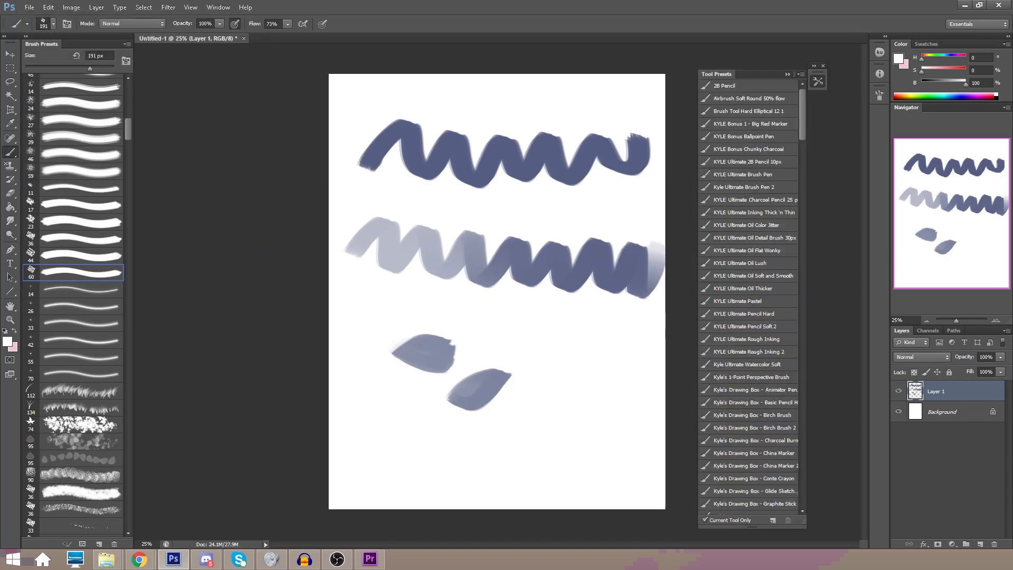
pyautogui.moveTo(802, 105)
pyautogui.mouseDown()
pyautogui.moveTo(805, 464)
pyautogui.moveTo(799, 191)
pyautogui.moveTo(812, 104)
pyautogui.mouseUp()
pyautogui.click(996, 321)
pyautogui.click(995, 321)
pyautogui.scroll(-3, 860, 317)
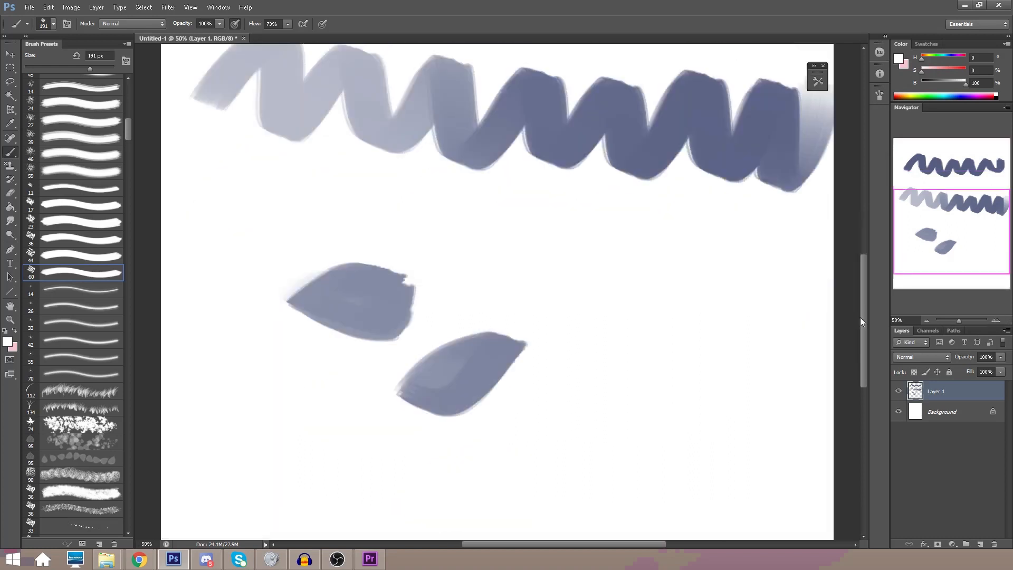
pyautogui.moveTo(860, 320); pyautogui.dragTo(858, 364)
pyautogui.click(817, 81)
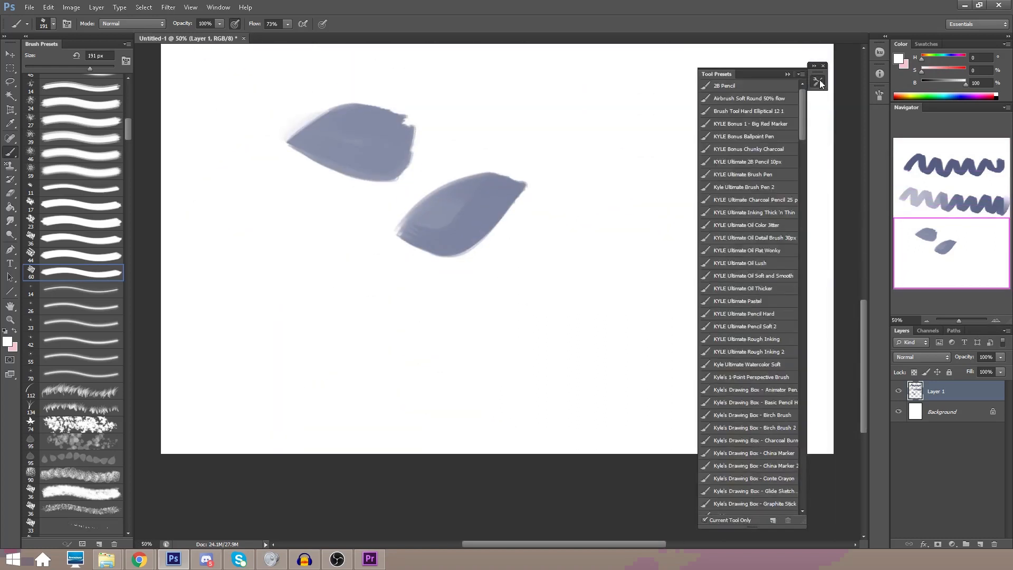
pyautogui.click(775, 164)
pyautogui.click(565, 98)
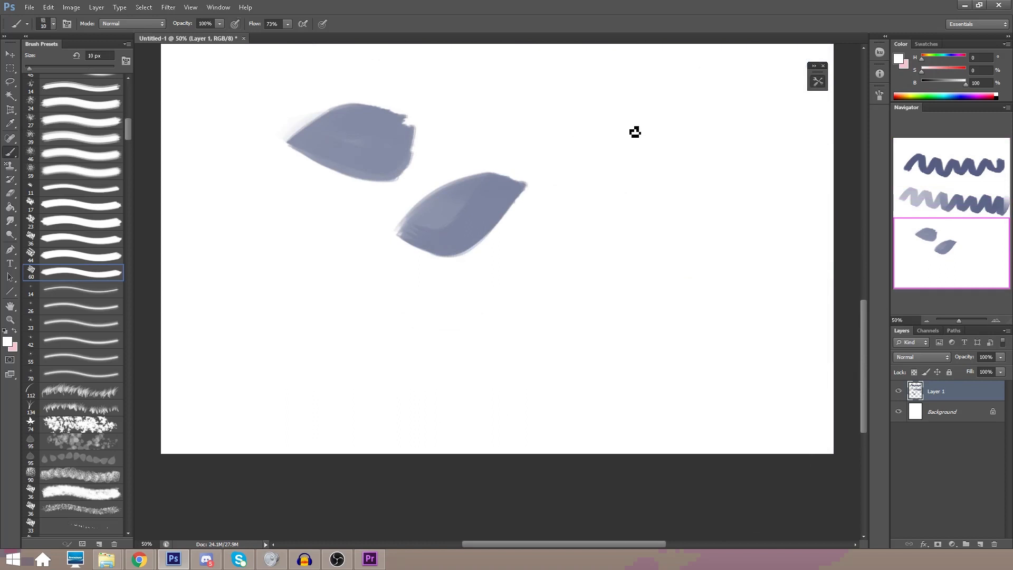
# Set the foreground colour to black and draw two zigzag pencil lines beside the blue patches
pyautogui.moveTo(930, 82); pyautogui.dragTo(922, 82)
pyautogui.moveTo(547, 119)
pyautogui.mouseDown()
pyautogui.moveTo(628, 130)
pyautogui.moveTo(688, 179)
pyautogui.moveTo(753, 179)
pyautogui.moveTo(767, 213)
pyautogui.mouseUp()
pyautogui.moveTo(567, 185); pyautogui.dragTo(785, 251)
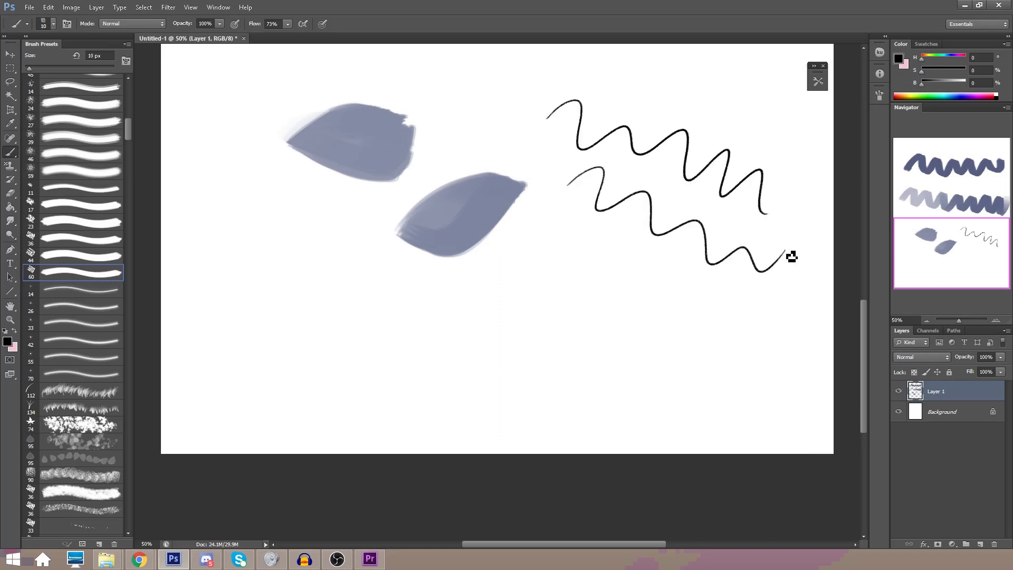
# Choose an 8 px KYLE Ultimate pencil preset and draw two thin zigzag lines below the black ones
pyautogui.click(817, 84)
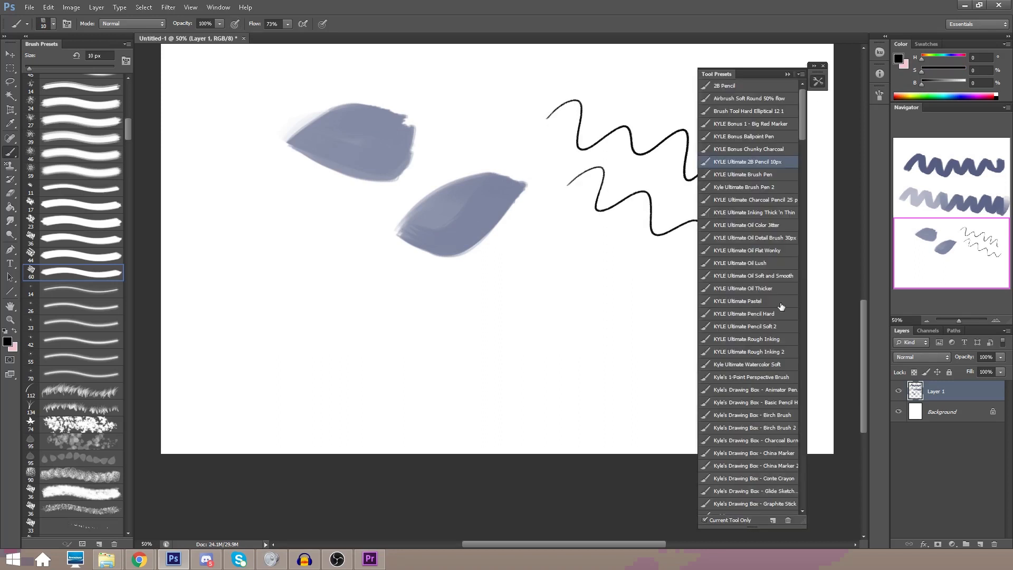
pyautogui.click(760, 322)
pyautogui.moveTo(559, 235)
pyautogui.mouseDown()
pyautogui.moveTo(561, 274)
pyautogui.moveTo(614, 278)
pyautogui.moveTo(638, 336)
pyautogui.moveTo(712, 324)
pyautogui.moveTo(805, 341)
pyautogui.mouseUp()
pyautogui.moveTo(572, 332); pyautogui.dragTo(757, 401)
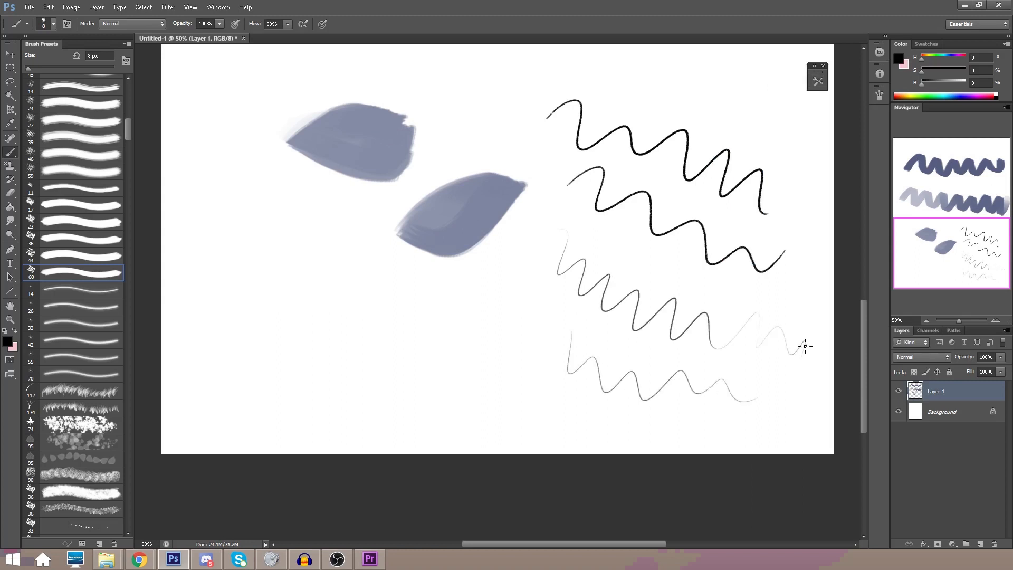
# Choose the Kyle's Drawing Box - Pastel Palooza preset and paint textured zigzag strokes in the empty area below the blue patches
pyautogui.click(817, 81)
pyautogui.moveTo(803, 127); pyautogui.dragTo(799, 164)
pyautogui.click(776, 343)
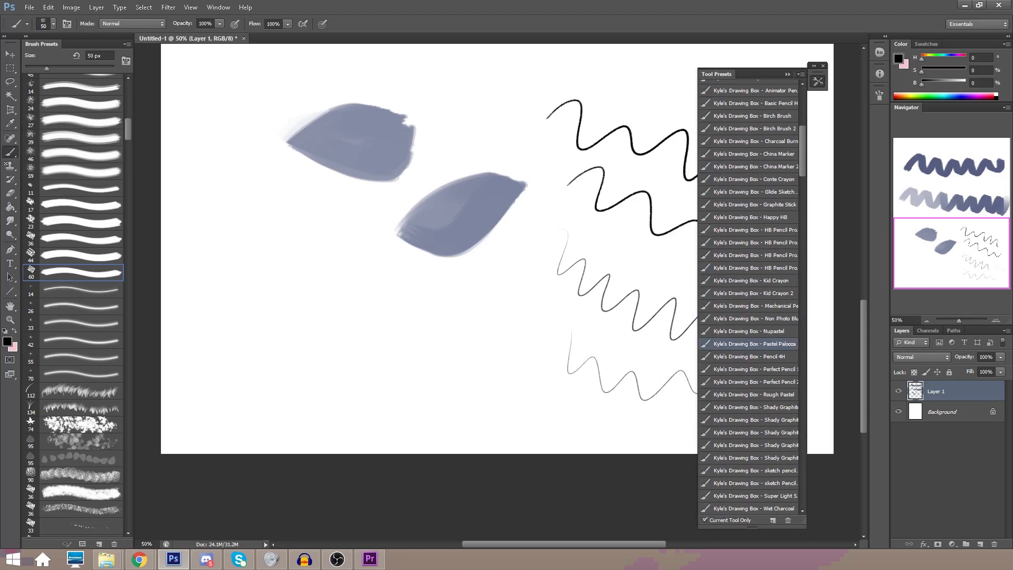
pyautogui.click(342, 309)
pyautogui.moveTo(356, 328)
pyautogui.mouseDown()
pyautogui.moveTo(397, 374)
pyautogui.moveTo(449, 332)
pyautogui.moveTo(504, 355)
pyautogui.moveTo(524, 318)
pyautogui.moveTo(464, 395)
pyautogui.moveTo(416, 415)
pyautogui.moveTo(343, 404)
pyautogui.mouseUp()
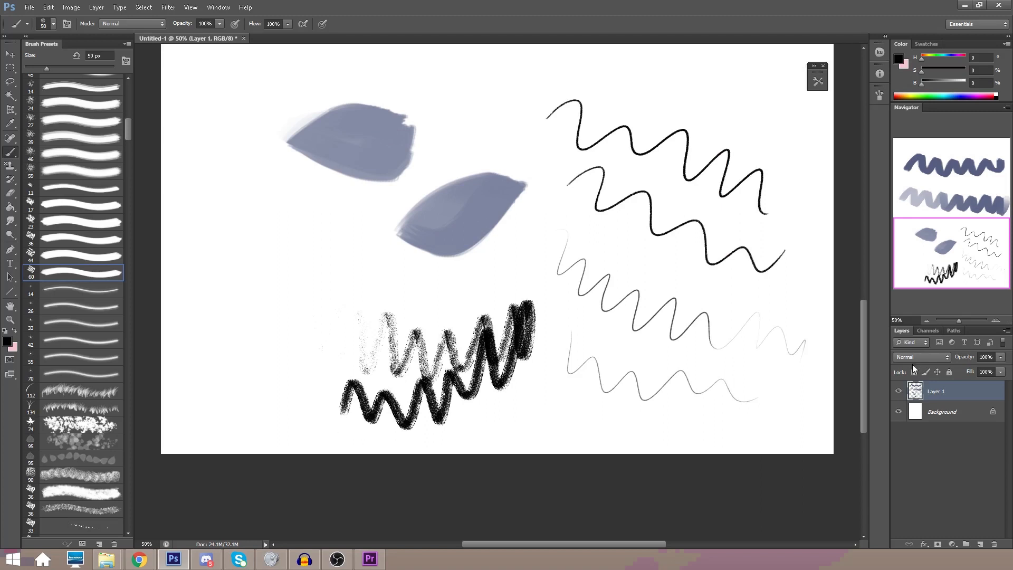
# Undo all the test brush strokes until Layer 1 is empty
pyautogui.hotkey('ctrl', 'alt', 'z')
pyautogui.hotkey('ctrl', 'alt', 'z')
pyautogui.hotkey('ctrl', 'alt', 'z')
pyautogui.hotkey('ctrl', 'alt', 'z')
pyautogui.hotkey('ctrl', 'alt', 'z')
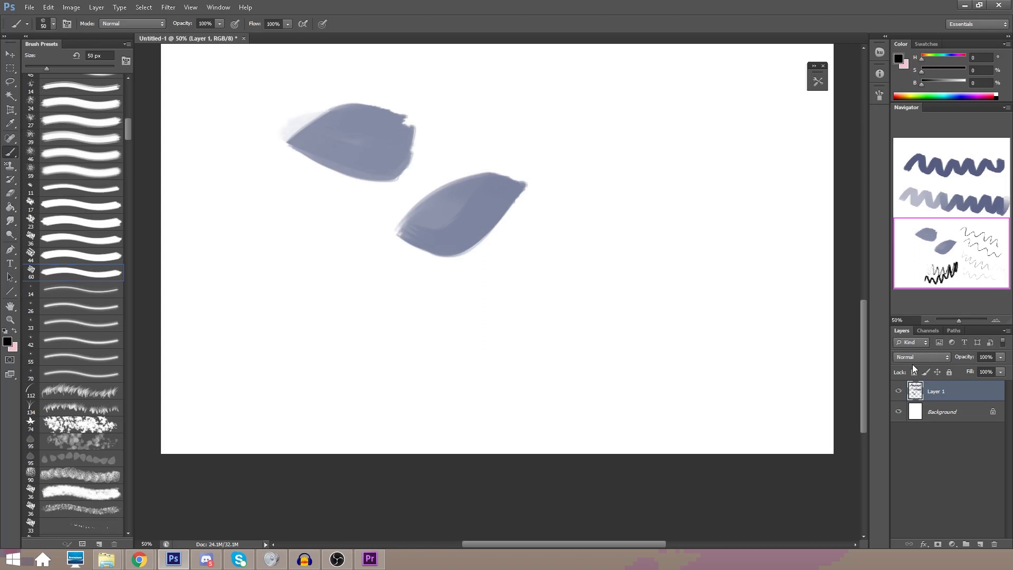
pyautogui.hotkey('ctrl', 'alt', 'z')
pyautogui.hotkey('ctrl', 'alt', 'z')
pyautogui.hotkey('ctrl', 'alt', 'z')
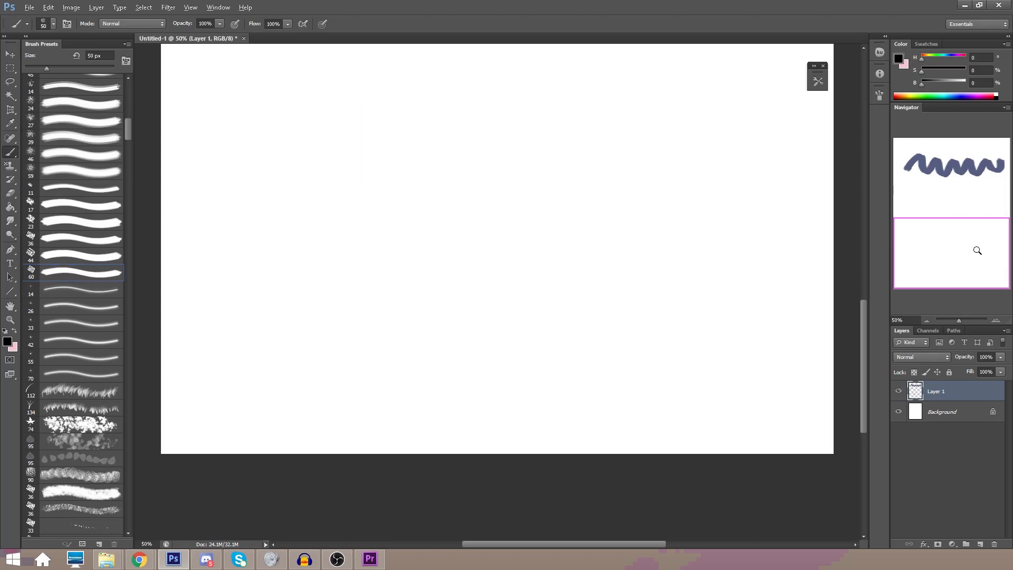
pyautogui.hotkey('ctrl', 'alt', 'z')
pyautogui.click(927, 320)
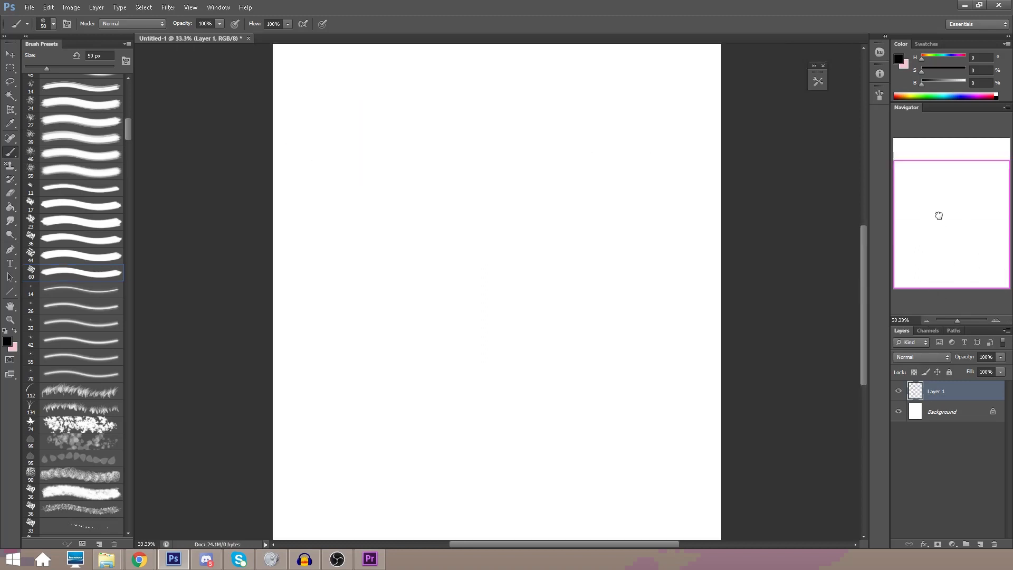
pyautogui.moveTo(939, 215); pyautogui.dragTo(939, 193)
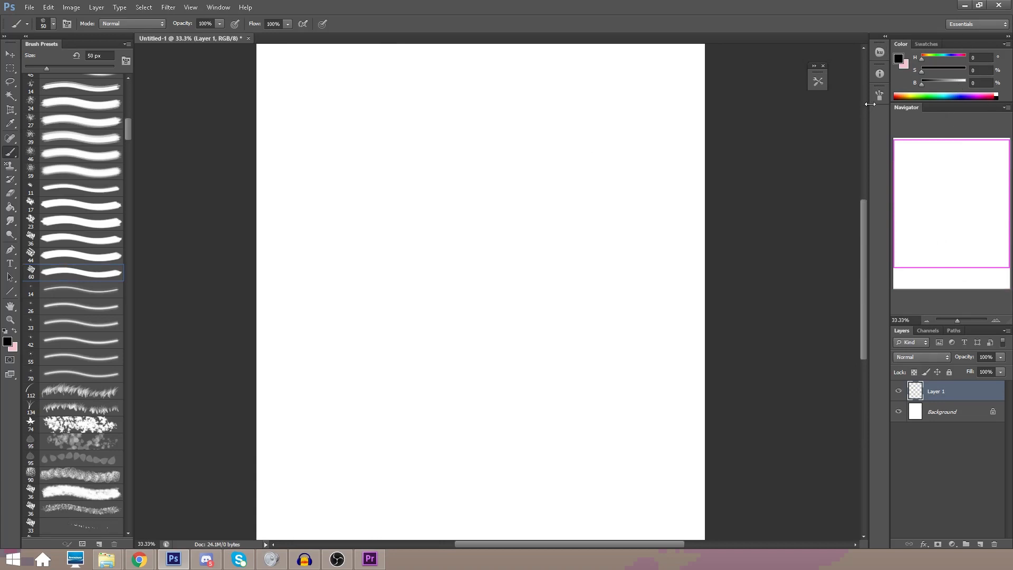
# Set the foreground colour to hue 227, saturation 21% and brightness 69%
pyautogui.click(8, 341)
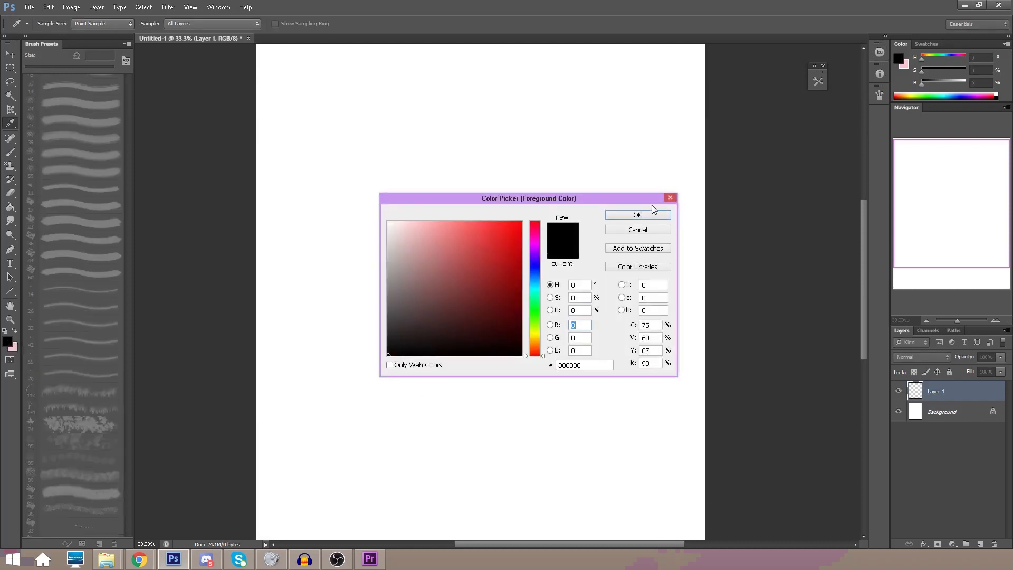
pyautogui.click(670, 197)
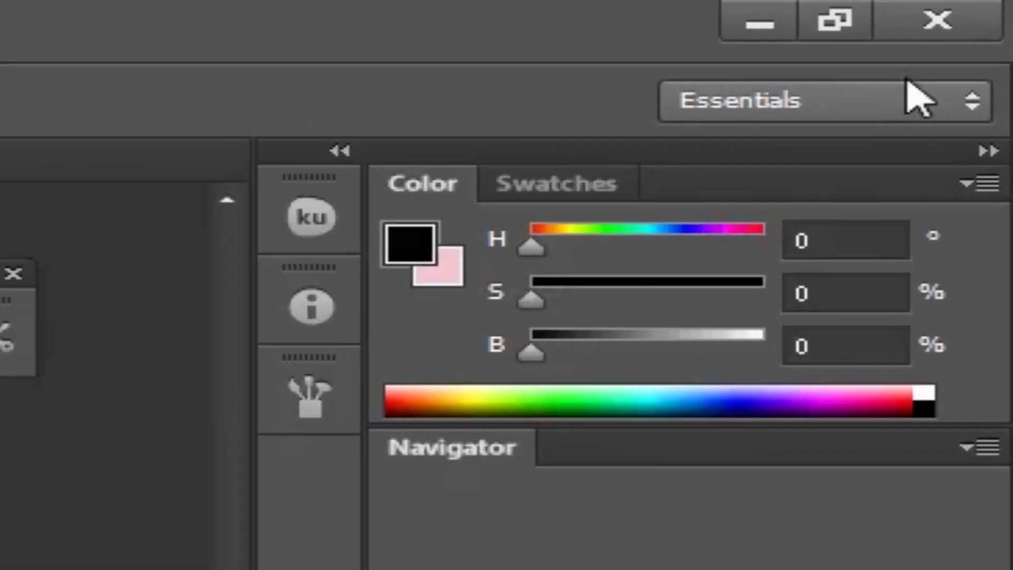
pyautogui.moveTo(538, 362); pyautogui.dragTo(691, 370)
pyautogui.moveTo(531, 299); pyautogui.dragTo(579, 295)
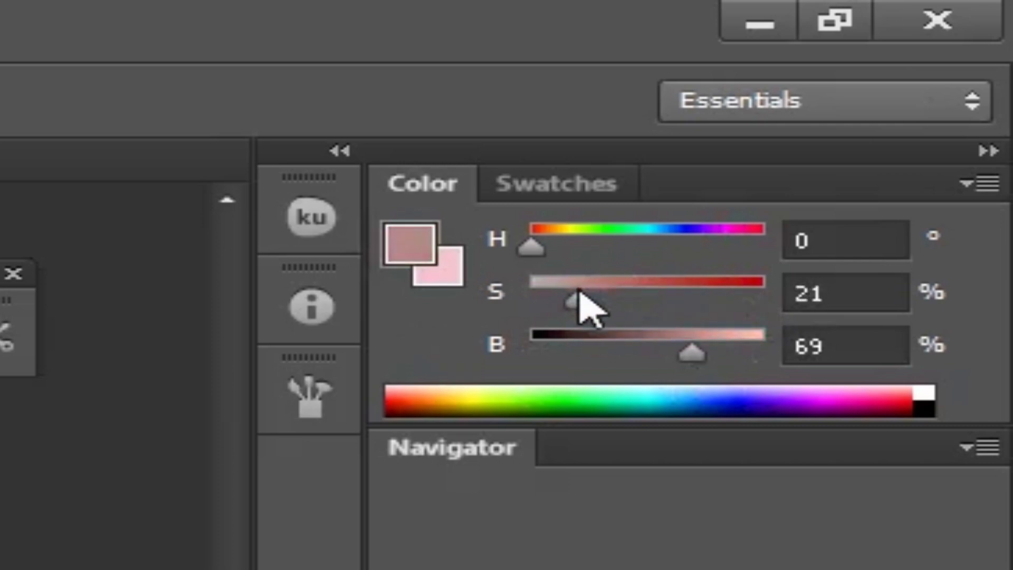
pyautogui.moveTo(549, 240); pyautogui.dragTo(679, 248)
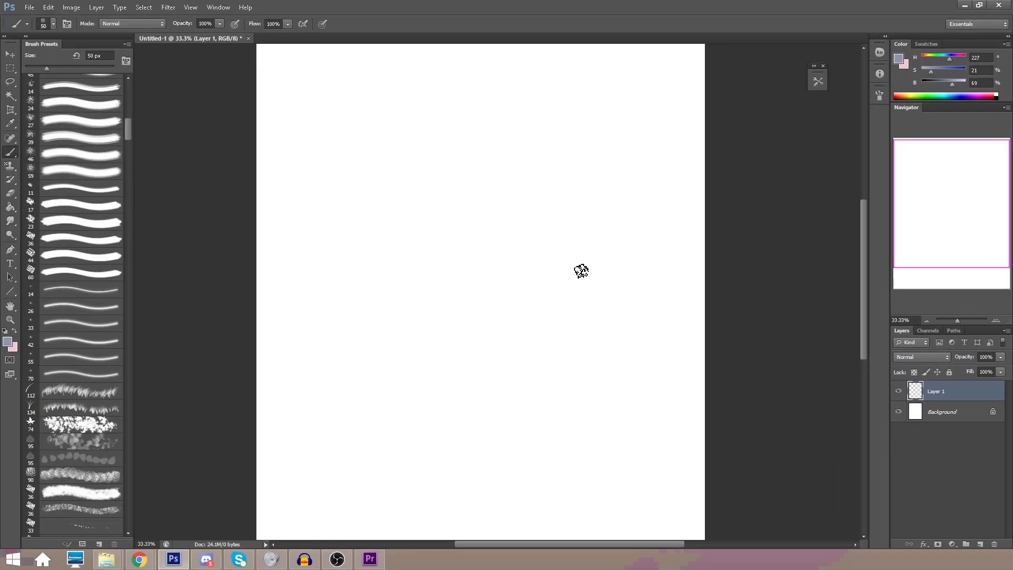
# Enable Color Dynamics for the current brush
pyautogui.click(879, 95)
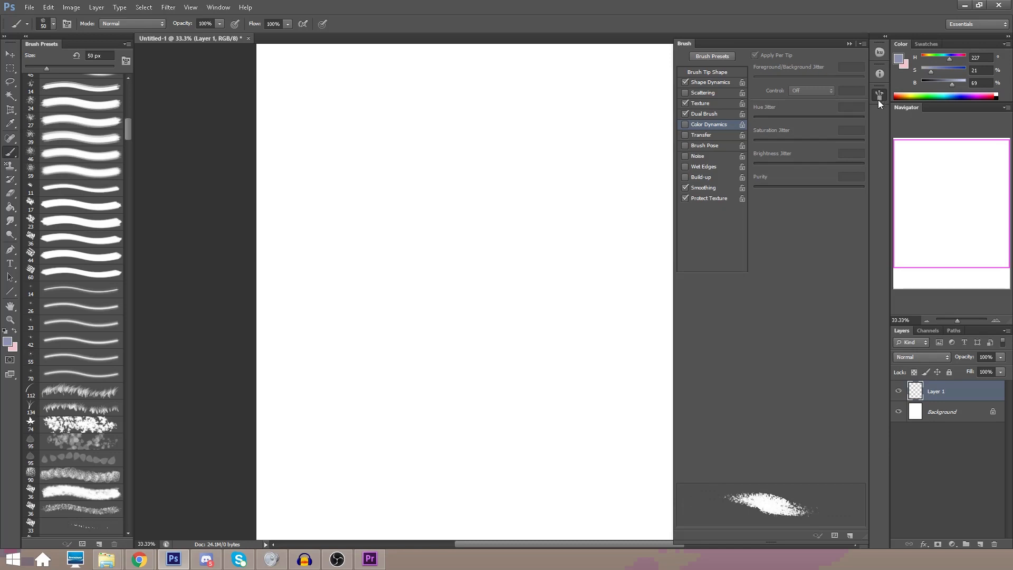
pyautogui.click(685, 125)
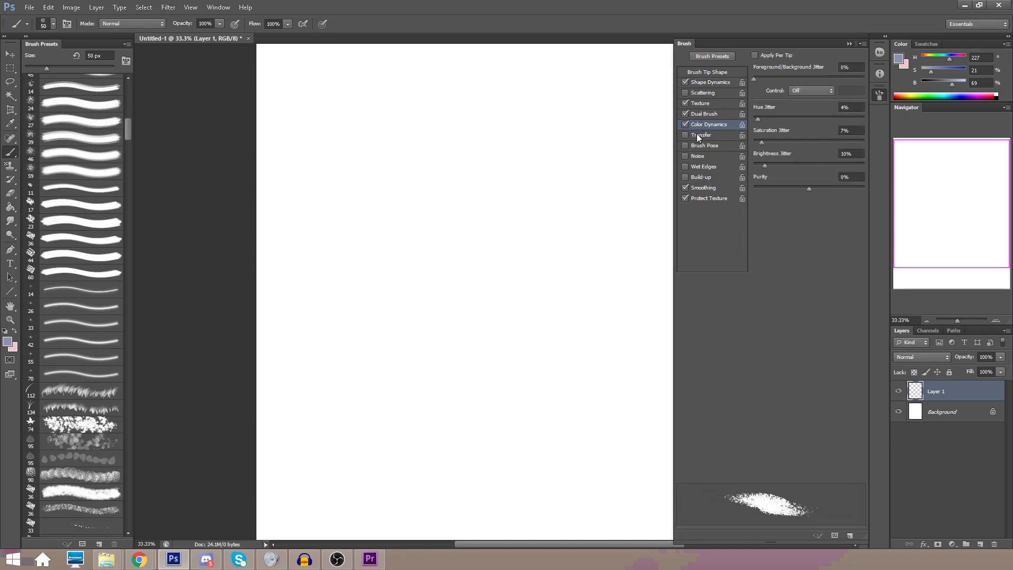
pyautogui.click(879, 96)
# Set the brush size to 144 px and the colour to saturation 32%, brightness 81%, and paint a row of nine overlapping swatches across the upper page
pyautogui.click(78, 68)
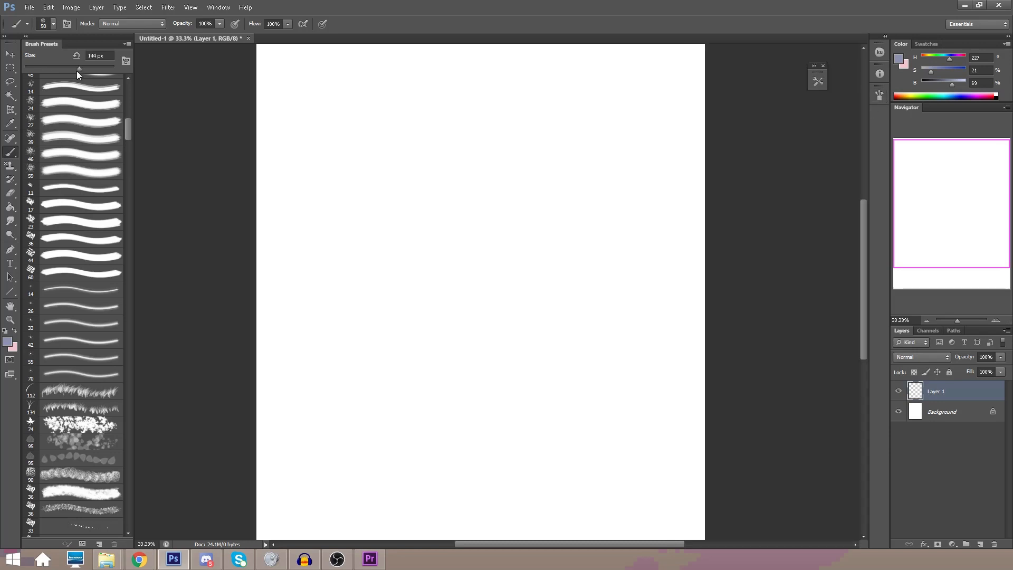
pyautogui.moveTo(933, 70); pyautogui.dragTo(939, 70)
pyautogui.click(955, 84)
pyautogui.moveTo(328, 103)
pyautogui.mouseDown()
pyautogui.moveTo(349, 148)
pyautogui.moveTo(370, 120)
pyautogui.moveTo(363, 164)
pyautogui.moveTo(367, 124)
pyautogui.moveTo(382, 167)
pyautogui.moveTo(400, 119)
pyautogui.moveTo(405, 152)
pyautogui.moveTo(419, 160)
pyautogui.moveTo(416, 134)
pyautogui.moveTo(452, 164)
pyautogui.moveTo(457, 120)
pyautogui.moveTo(460, 167)
pyautogui.moveTo(474, 122)
pyautogui.moveTo(495, 163)
pyautogui.moveTo(498, 127)
pyautogui.moveTo(527, 160)
pyautogui.mouseUp()
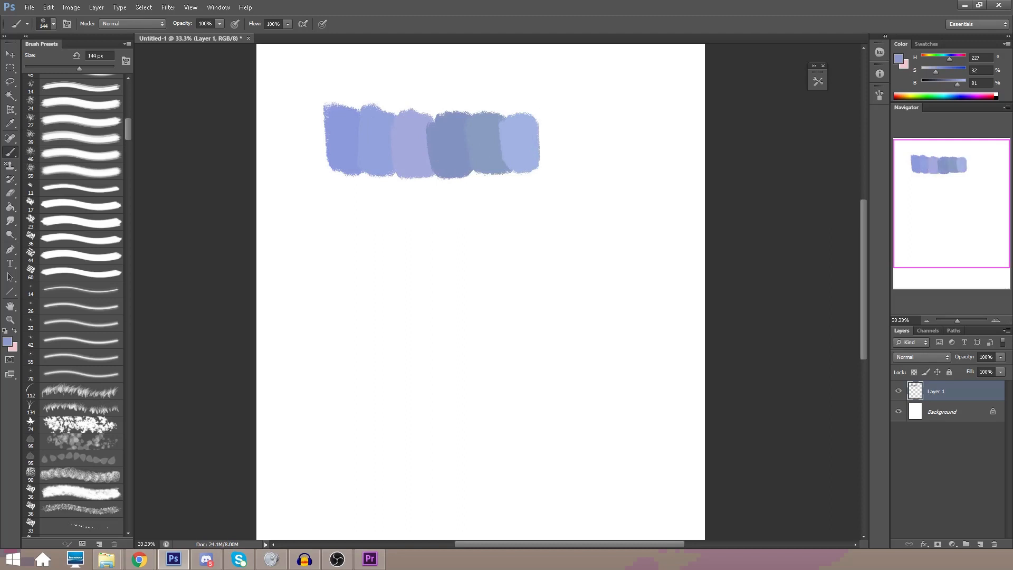
pyautogui.moveTo(543, 113)
pyautogui.mouseDown()
pyautogui.moveTo(552, 157)
pyautogui.moveTo(566, 140)
pyautogui.moveTo(579, 149)
pyautogui.moveTo(579, 110)
pyautogui.mouseUp()
pyautogui.moveTo(608, 158)
pyautogui.mouseDown()
pyautogui.moveTo(605, 127)
pyautogui.moveTo(619, 156)
pyautogui.moveTo(633, 122)
pyautogui.mouseUp()
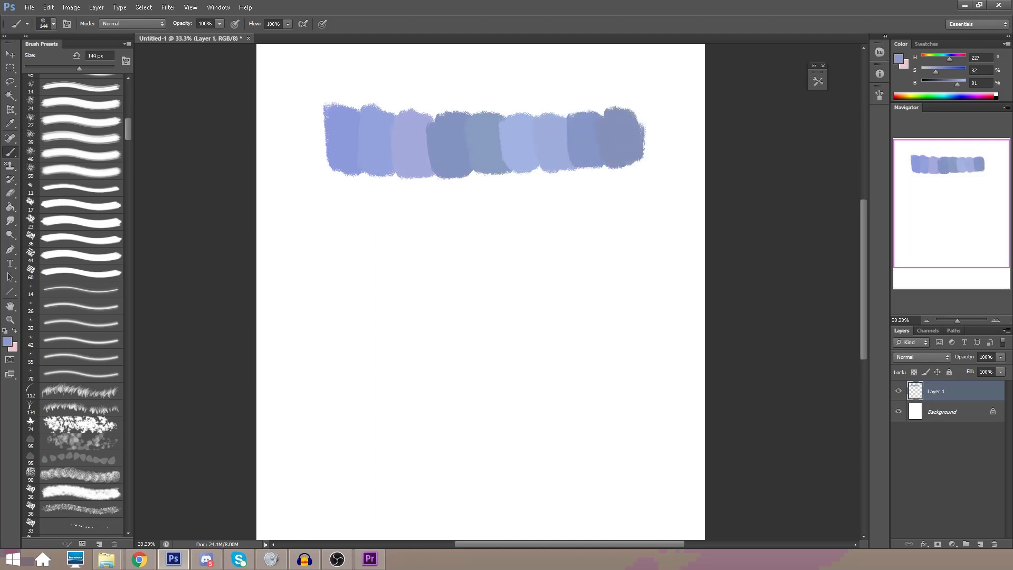
# Disable Color Dynamics for the current brush
pyautogui.click(878, 95)
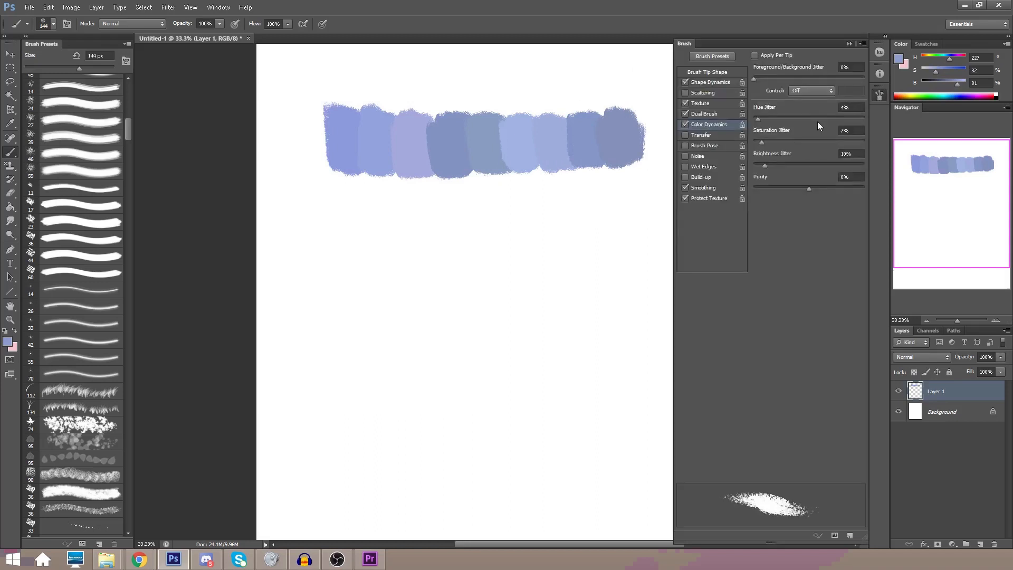
pyautogui.click(685, 124)
pyautogui.click(880, 94)
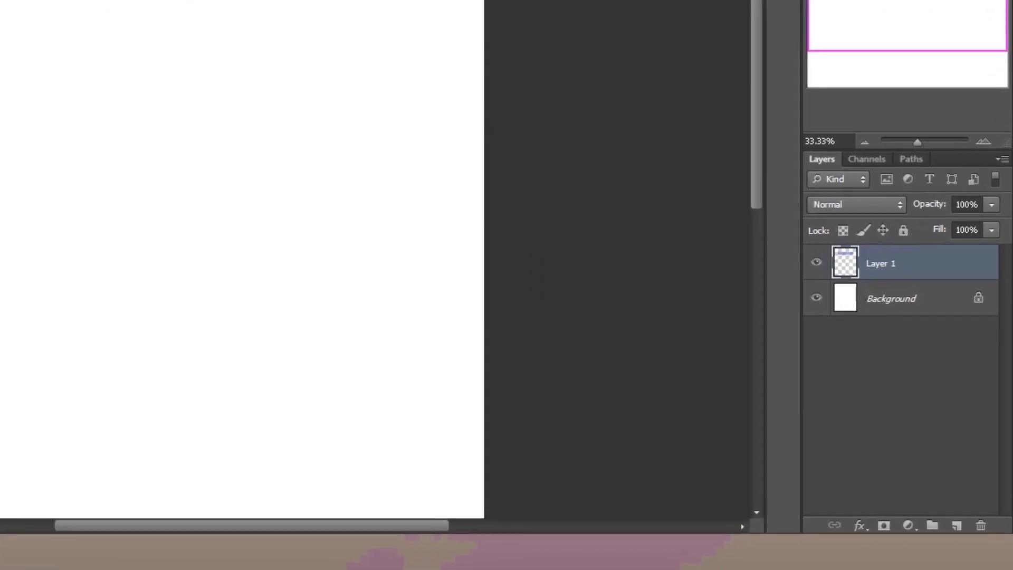
# Add a Levels adjustment layer above Layer 1
pyautogui.click(907, 525)
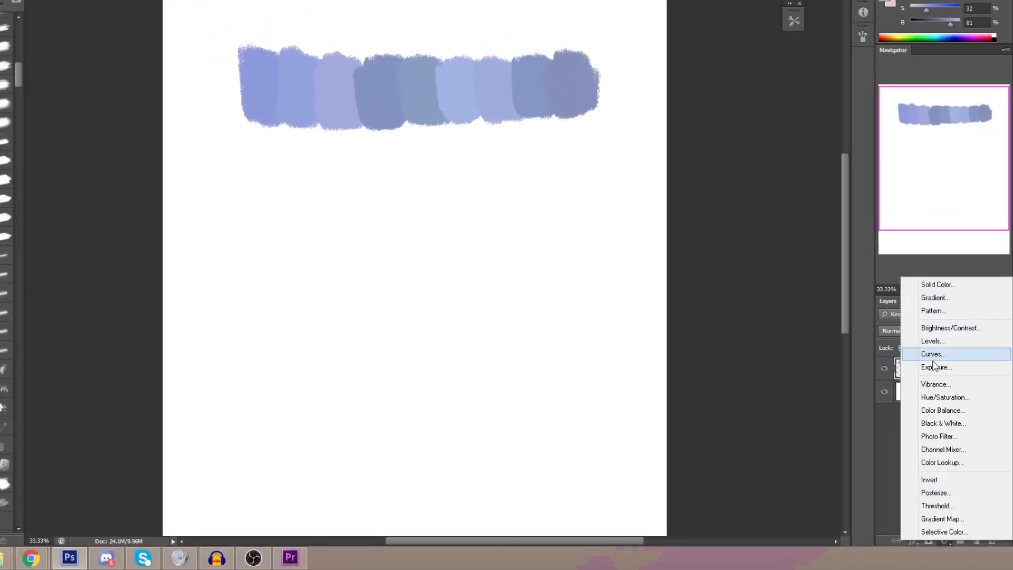
pyautogui.click(932, 341)
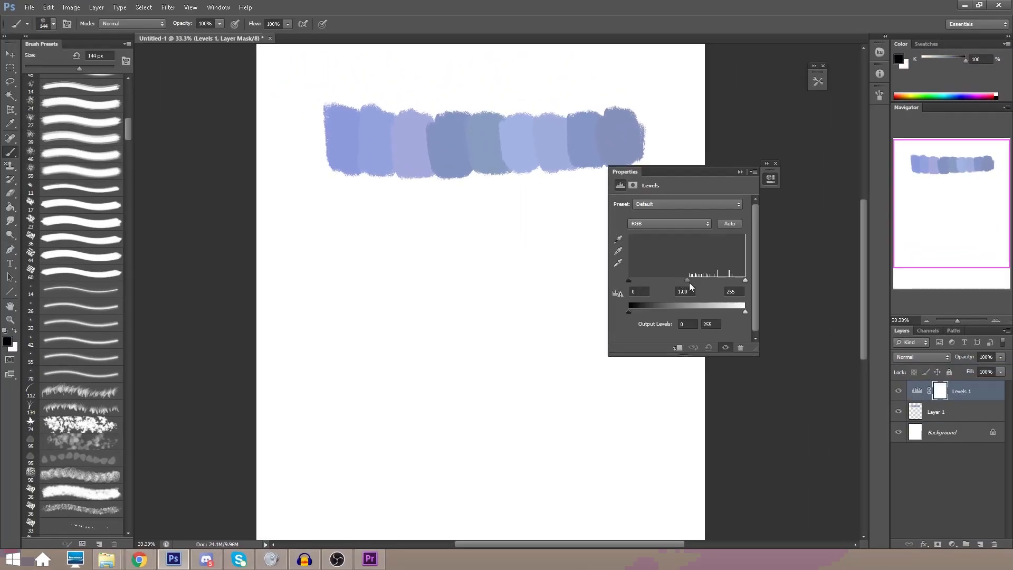
# Set the Levels midtone input to 0.56 and the white input to 233 to deepen the swatches
pyautogui.moveTo(688, 284)
pyautogui.mouseDown()
pyautogui.moveTo(734, 281)
pyautogui.moveTo(700, 281)
pyautogui.mouseUp()
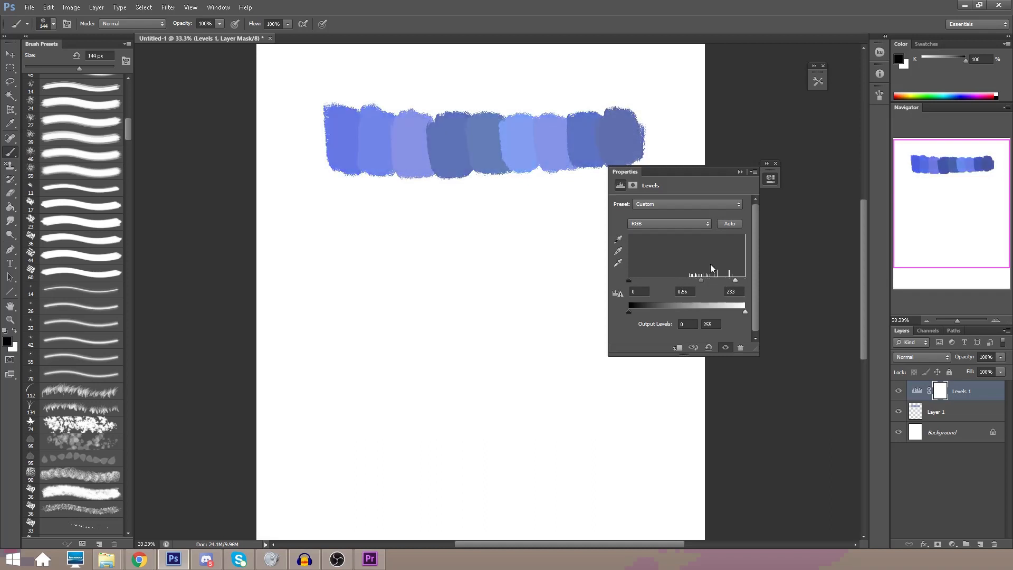
pyautogui.click(776, 163)
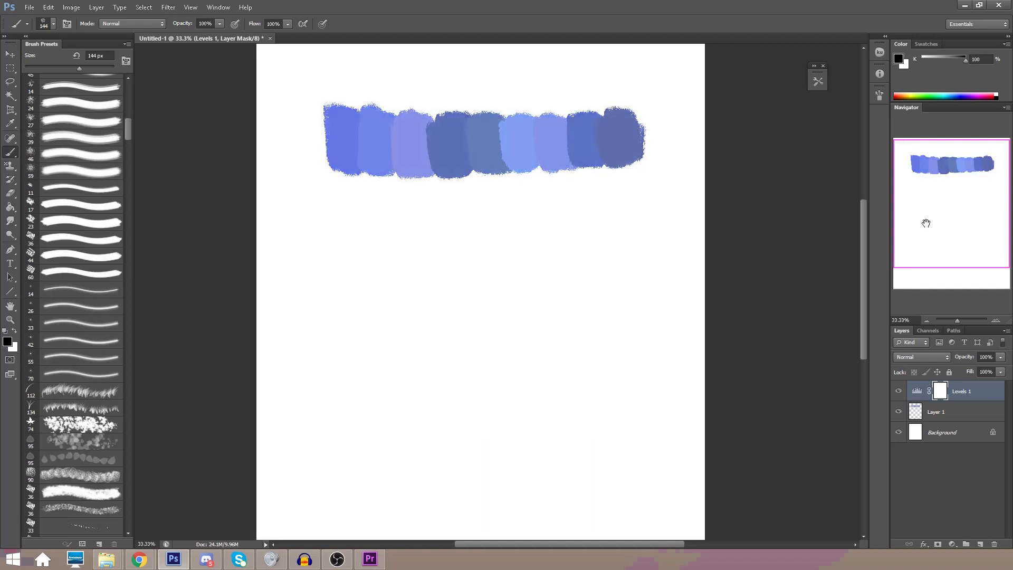
# Add a Selective Color adjustment layer and adjust the cyan and magenta amounts of its Cyans range
pyautogui.click(952, 544)
pyautogui.click(961, 538)
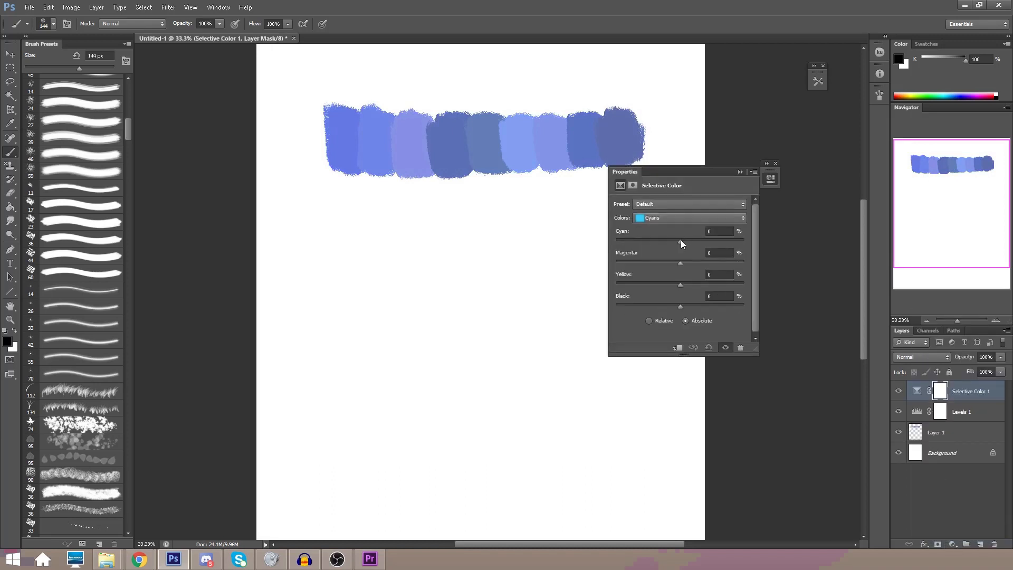
pyautogui.moveTo(680, 249); pyautogui.dragTo(613, 261)
pyautogui.moveTo(725, 252); pyautogui.dragTo(658, 253)
pyautogui.click(775, 163)
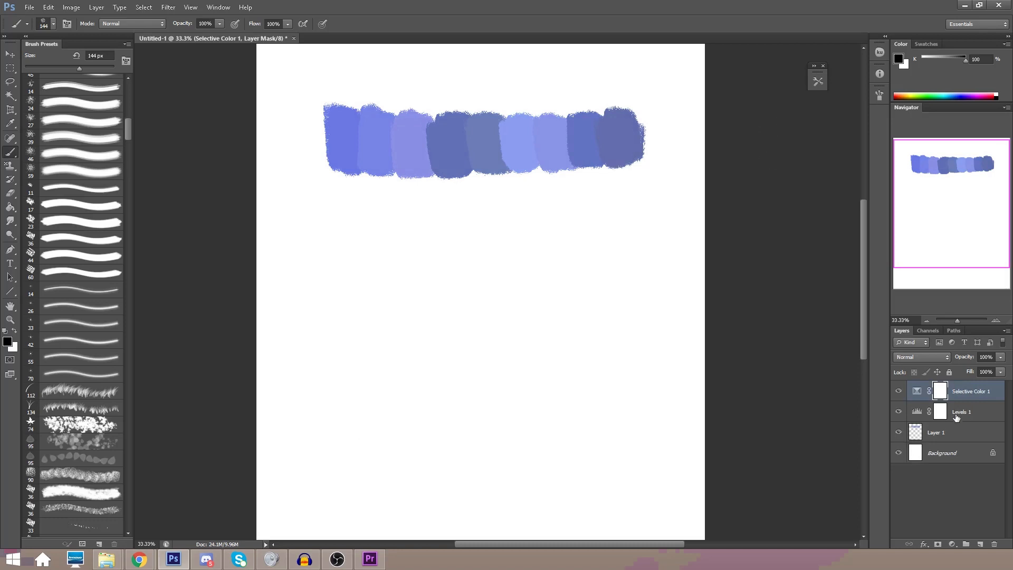
# Delete the Selective Color and Levels adjustment layers
pyautogui.press('Delete')
pyautogui.press('Delete')
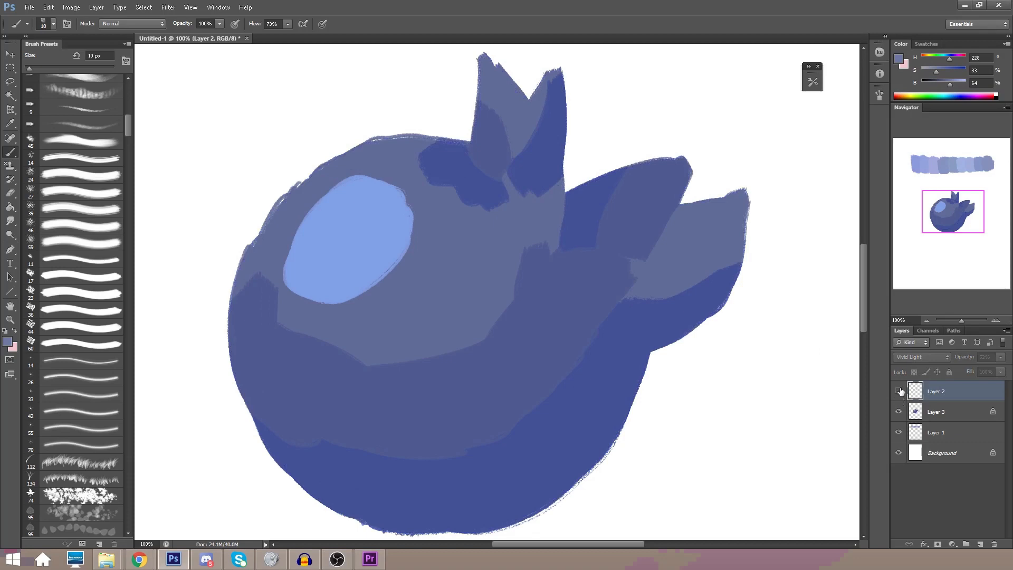
# Toggle the visibility of Layer 2 and Layer 3 to examine the blueberry's line sketch and flat colour blocking
pyautogui.click(900, 391)
pyautogui.click(899, 392)
pyautogui.click(900, 392)
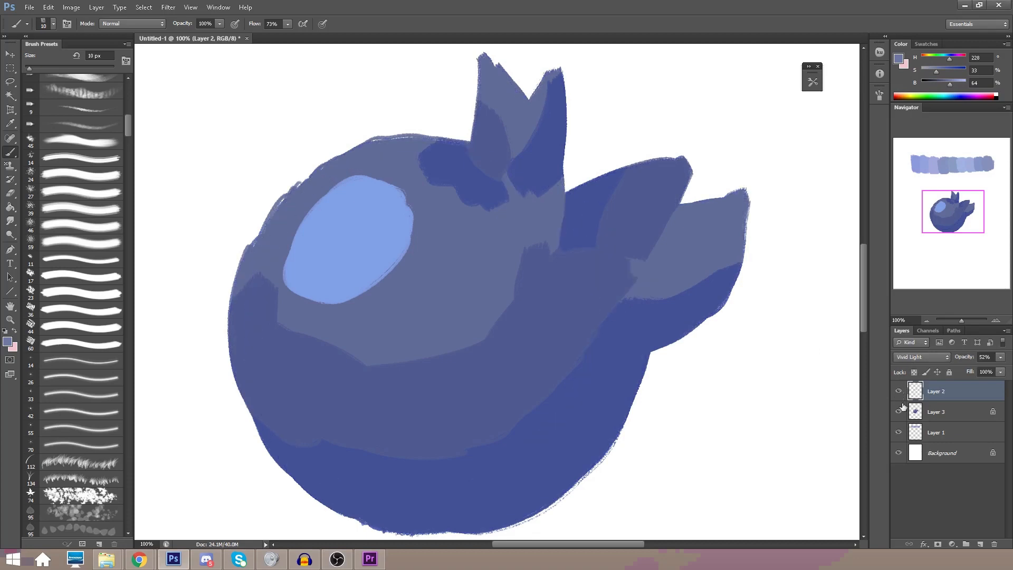
pyautogui.click(898, 412)
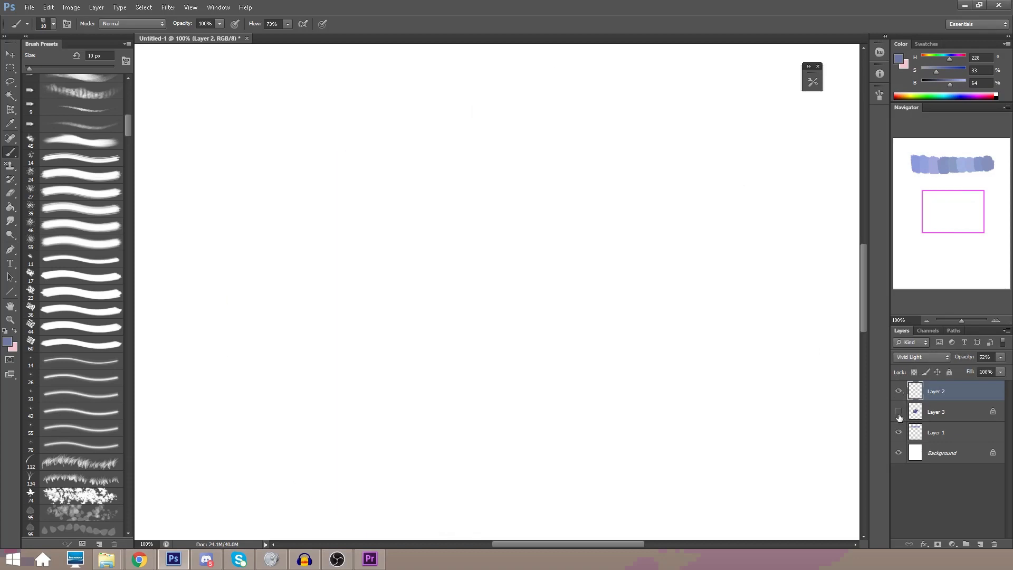
pyautogui.click(898, 412)
pyautogui.click(899, 397)
pyautogui.click(899, 394)
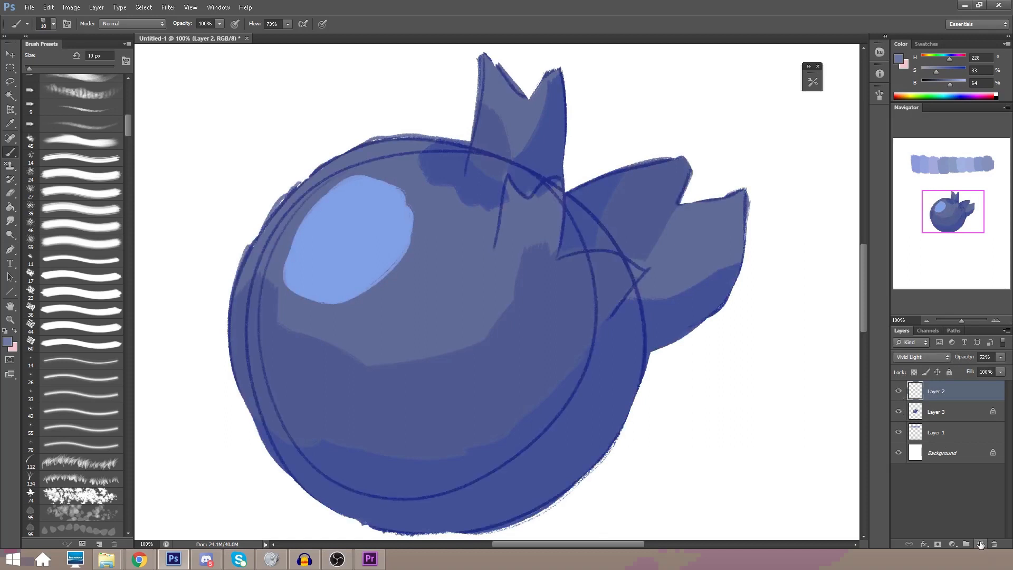
# Add a new layer above Layer 2 and paint a grey-blue swatch below the berry with an 83 px brush
pyautogui.click(980, 544)
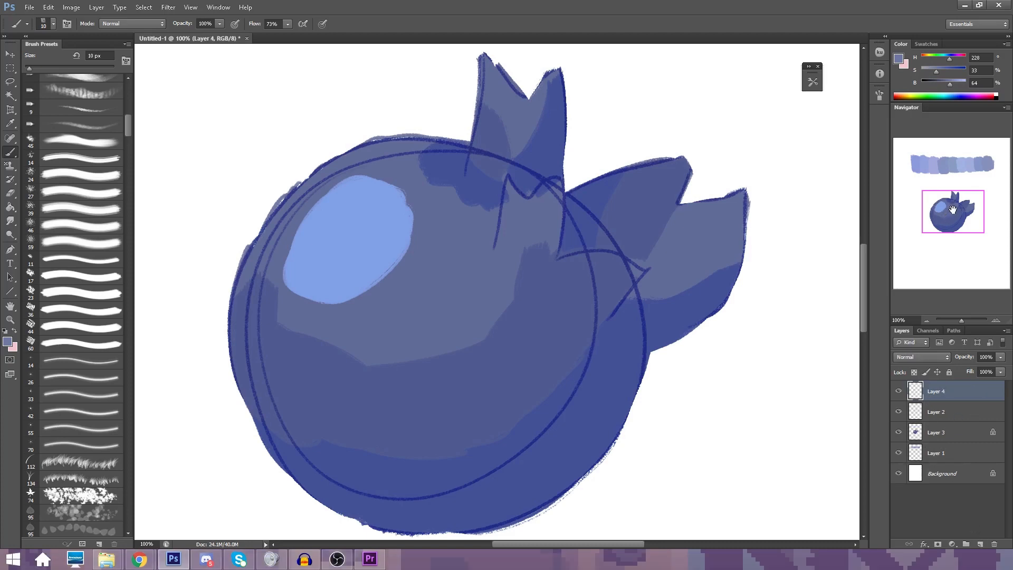
pyautogui.moveTo(953, 210); pyautogui.dragTo(946, 240)
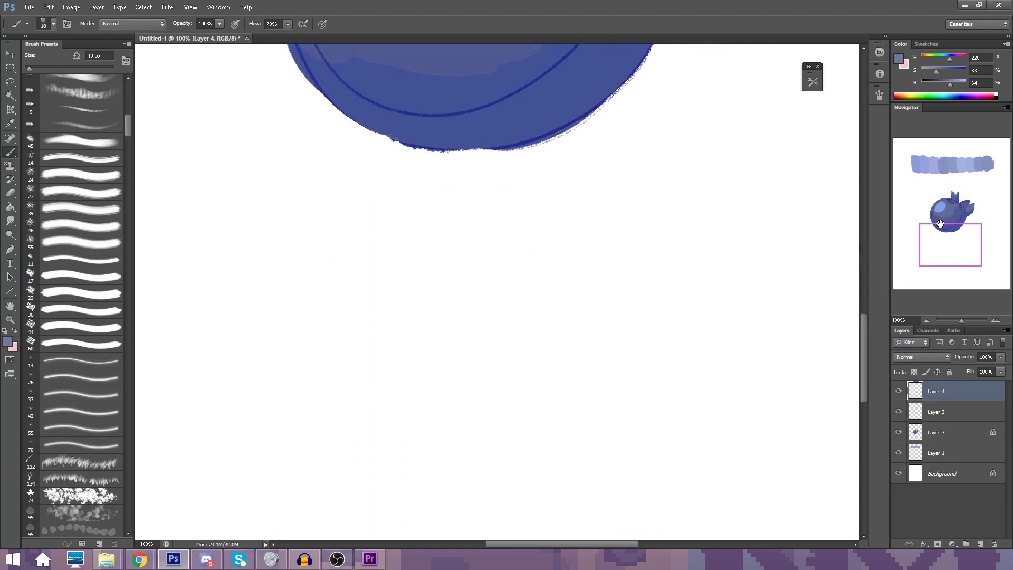
pyautogui.scroll(-2, 126, 138)
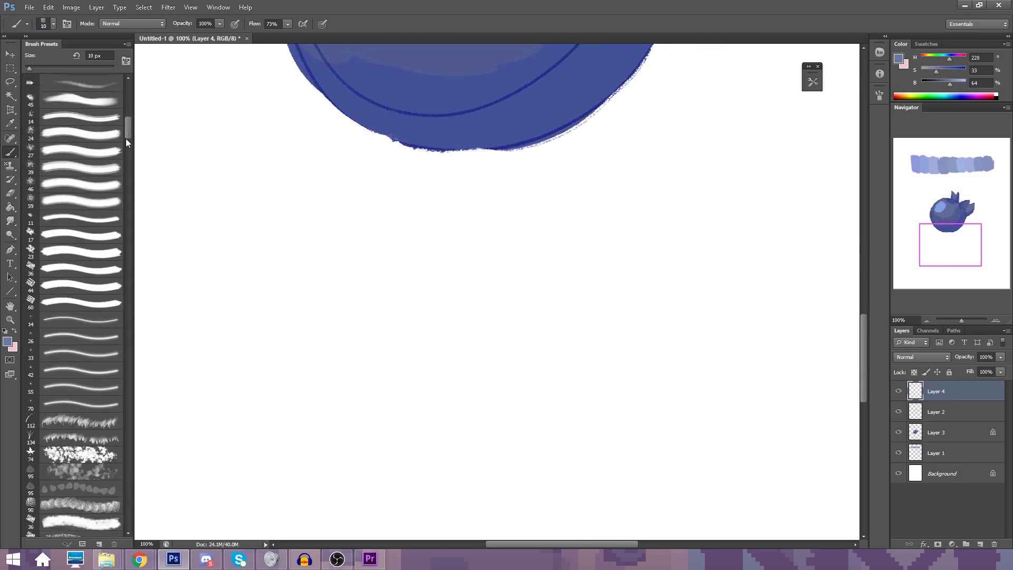
pyautogui.click(96, 302)
pyautogui.moveTo(276, 192)
pyautogui.mouseDown()
pyautogui.moveTo(295, 227)
pyautogui.moveTo(327, 222)
pyautogui.moveTo(343, 243)
pyautogui.moveTo(282, 250)
pyautogui.mouseUp()
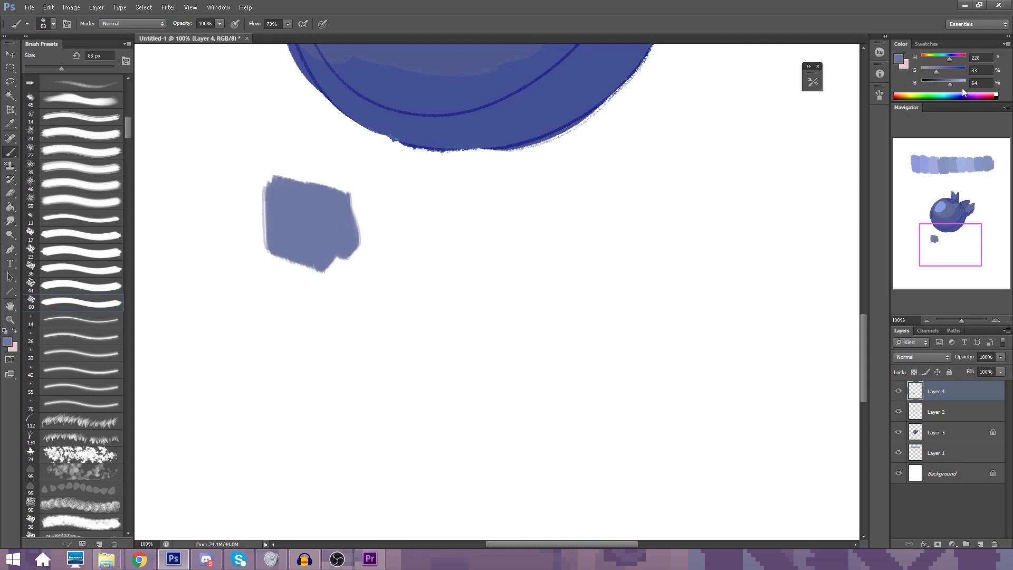
# Set the colour to saturation 49% and brightness 52% and paint a darker swatch overlapping the lower part of the first
pyautogui.click(943, 72)
pyautogui.click(945, 83)
pyautogui.moveTo(264, 285)
pyautogui.mouseDown()
pyautogui.moveTo(303, 295)
pyautogui.moveTo(359, 290)
pyautogui.mouseUp()
# Enable pressure-controlled opacity and paint the dark blue over the boundary between the two swatches
pyautogui.moveTo(261, 242)
pyautogui.mouseDown()
pyautogui.moveTo(298, 227)
pyautogui.moveTo(343, 238)
pyautogui.mouseUp()
pyautogui.click(235, 23)
pyautogui.hotkey('ctrl', 'z')
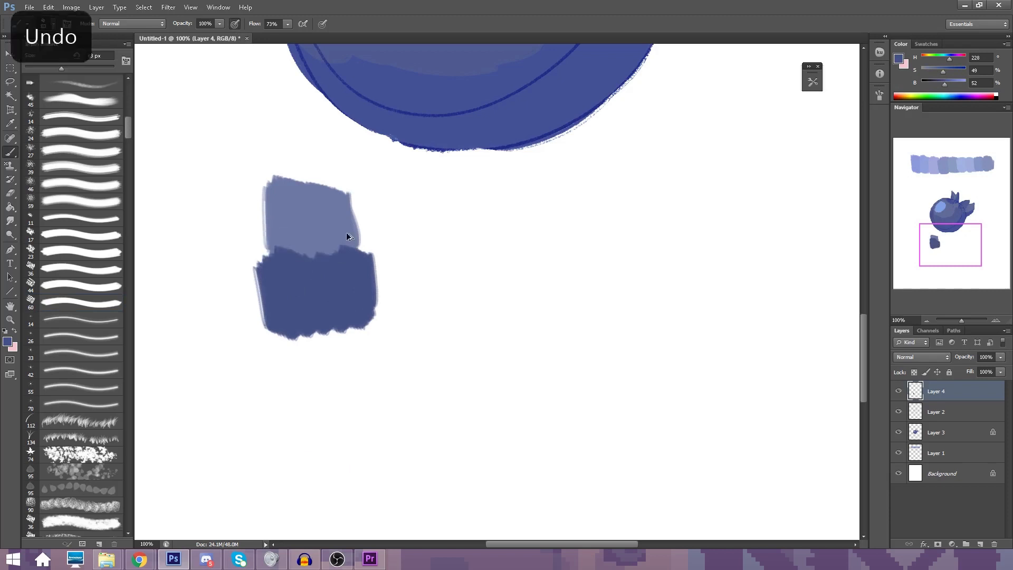
pyautogui.moveTo(259, 261); pyautogui.dragTo(298, 240)
pyautogui.moveTo(264, 208)
pyautogui.mouseDown()
pyautogui.moveTo(309, 253)
pyautogui.moveTo(359, 245)
pyautogui.mouseUp()
# Blend the two swatches into a gradual transition by repeatedly sampling intermediate blues and painting across the seams
pyautogui.keyDown('alt'); pyautogui.click(312, 231); pyautogui.keyUp('alt')
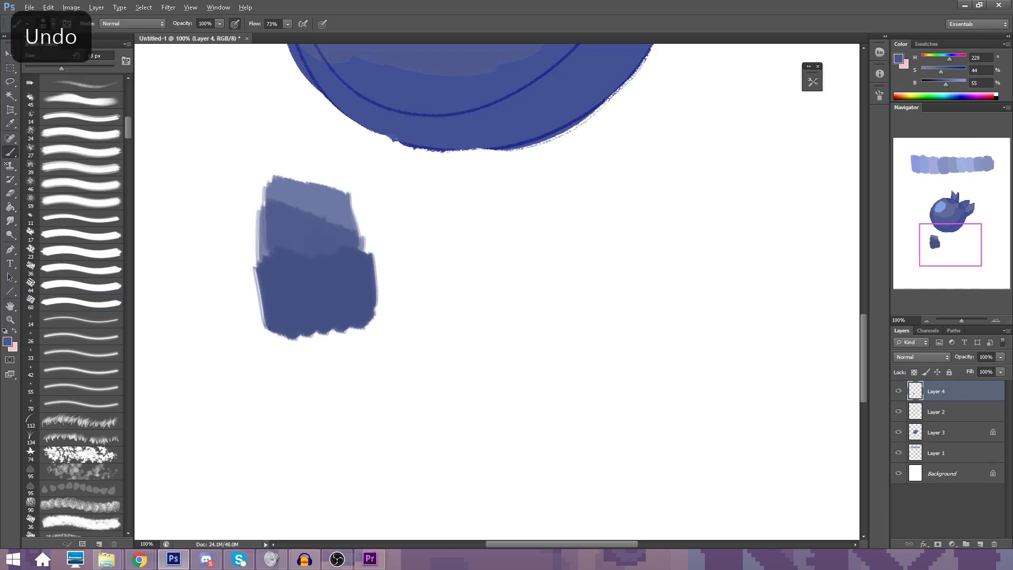
pyautogui.moveTo(271, 240)
pyautogui.mouseDown()
pyautogui.moveTo(285, 266)
pyautogui.moveTo(350, 277)
pyautogui.mouseUp()
pyautogui.keyDown('alt'); pyautogui.click(320, 290); pyautogui.keyUp('alt')
pyautogui.moveTo(260, 278); pyautogui.dragTo(314, 286)
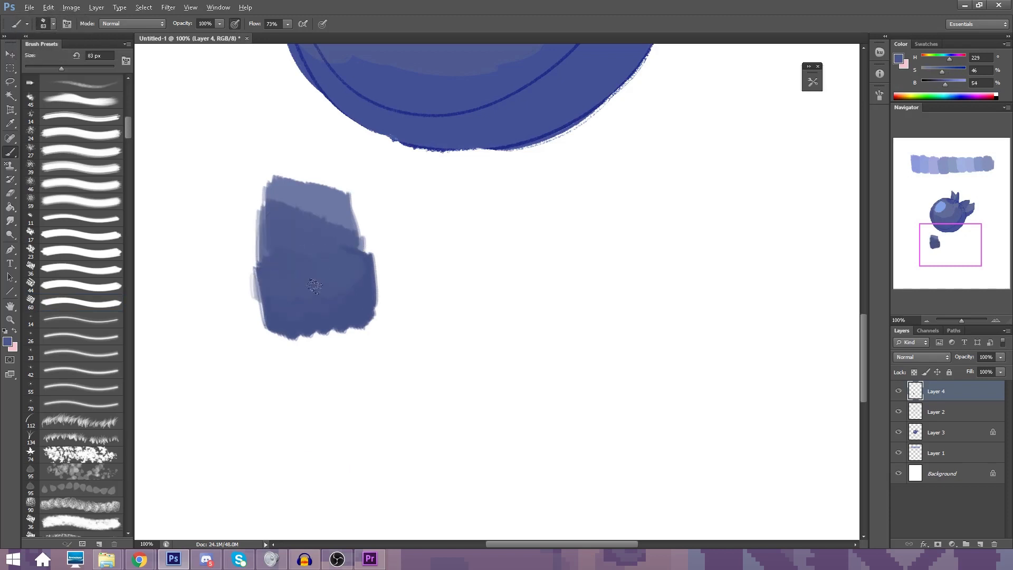
pyautogui.keyDown('alt'); pyautogui.click(298, 273); pyautogui.keyUp('alt')
pyautogui.moveTo(261, 256); pyautogui.dragTo(327, 262)
pyautogui.keyDown('alt'); pyautogui.click(319, 189); pyautogui.keyUp('alt')
pyautogui.moveTo(268, 203); pyautogui.dragTo(346, 230)
pyautogui.moveTo(258, 209)
pyautogui.mouseDown()
pyautogui.moveTo(297, 200)
pyautogui.moveTo(272, 221)
pyautogui.mouseUp()
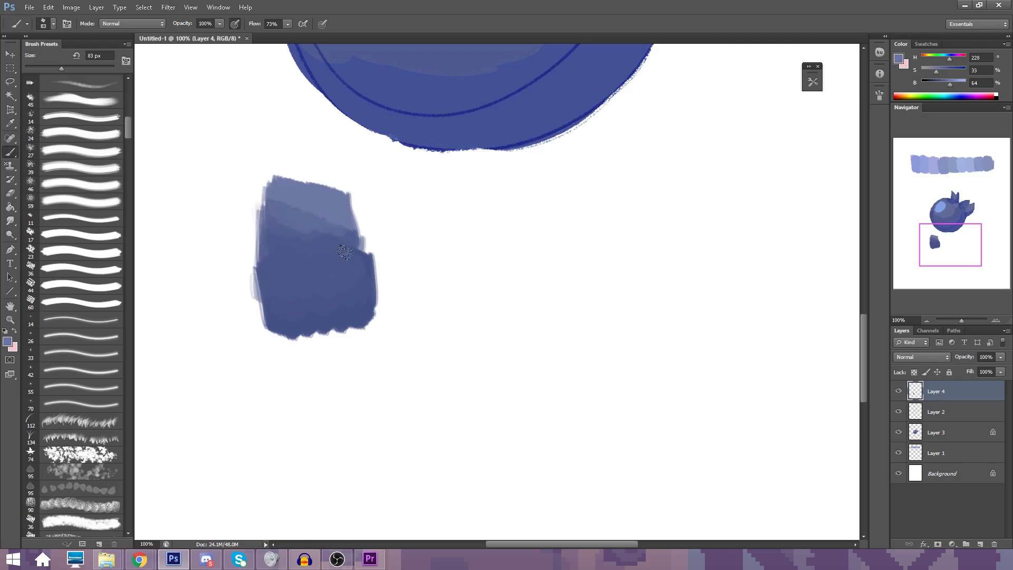
# Reduce the brush to 30 px and paint a small translucent blue disc beside the blended swatch
pyautogui.press('[')
pyautogui.press('[')
pyautogui.press('[')
pyautogui.press('[')
pyautogui.press('[')
pyautogui.press('[')
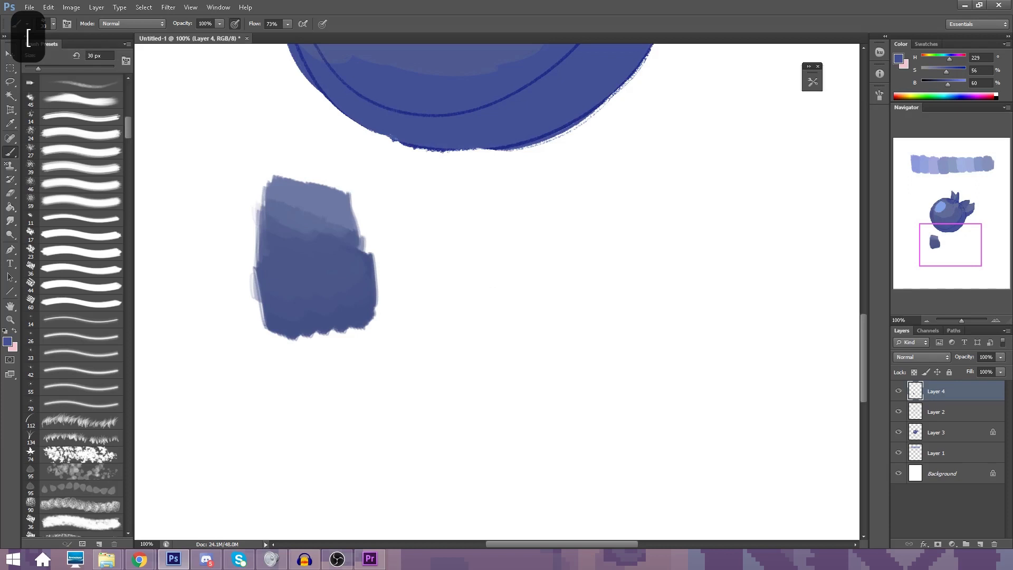
pyautogui.moveTo(520, 211)
pyautogui.mouseDown()
pyautogui.moveTo(543, 287)
pyautogui.moveTo(543, 263)
pyautogui.moveTo(502, 233)
pyautogui.moveTo(513, 249)
pyautogui.moveTo(490, 272)
pyautogui.moveTo(538, 258)
pyautogui.moveTo(477, 285)
pyautogui.moveTo(493, 301)
pyautogui.mouseUp()
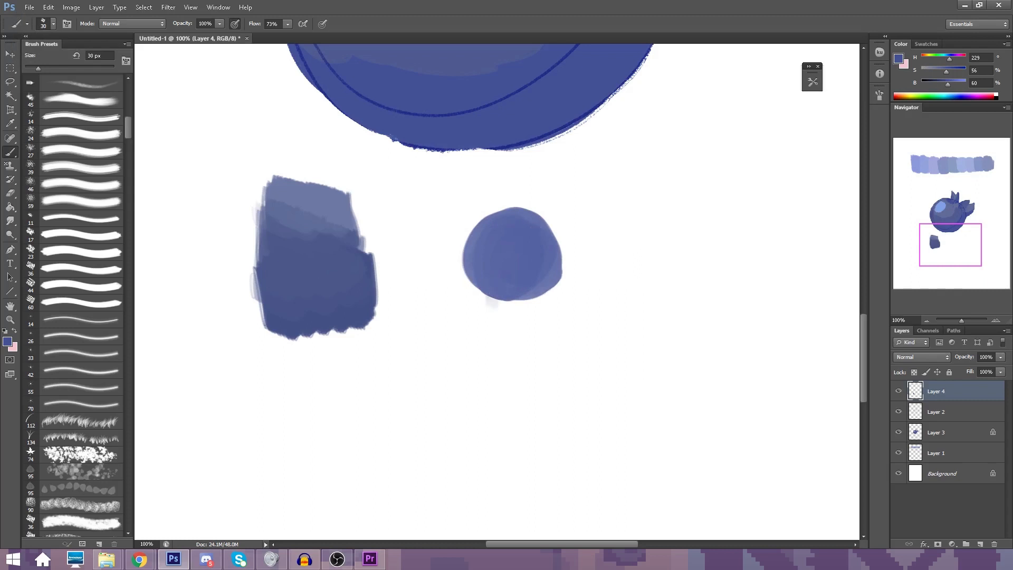
# Paint two ears on the disc and fill the cat head more solidly with a 50 px brush
pyautogui.moveTo(468, 248)
pyautogui.mouseDown()
pyautogui.moveTo(496, 235)
pyautogui.moveTo(481, 212)
pyautogui.mouseUp()
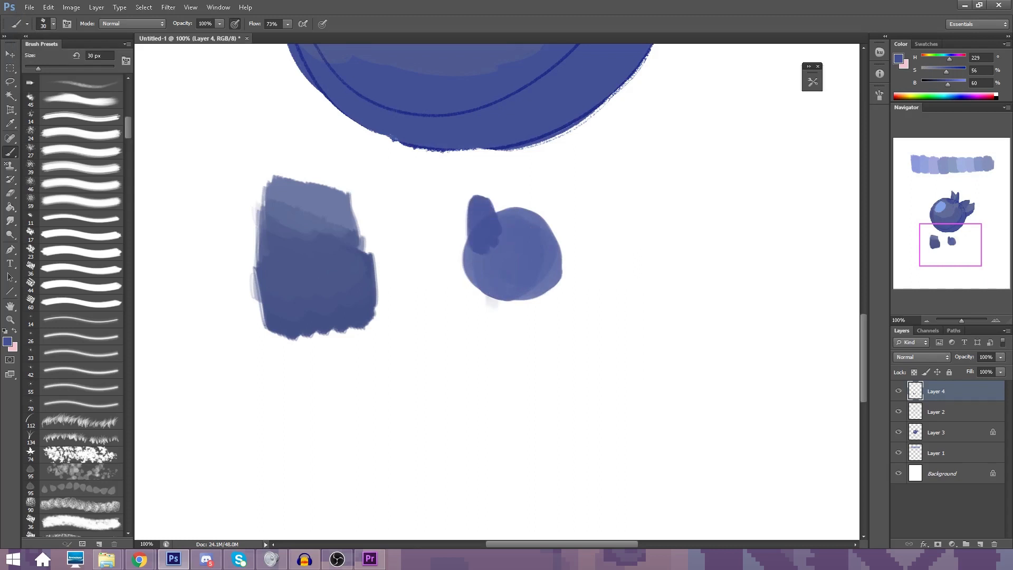
pyautogui.moveTo(532, 245); pyautogui.dragTo(549, 208)
pyautogui.press(']')
pyautogui.press(']')
pyautogui.moveTo(490, 224)
pyautogui.mouseDown()
pyautogui.moveTo(500, 282)
pyautogui.moveTo(511, 217)
pyautogui.moveTo(512, 264)
pyautogui.moveTo(523, 250)
pyautogui.mouseUp()
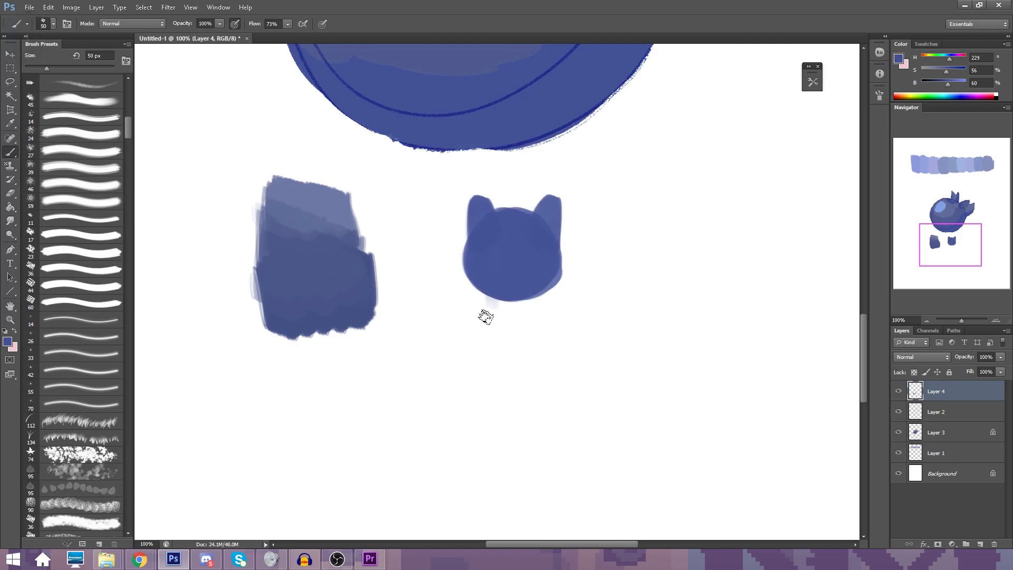
# Sample white, reduce the brush to 10 px, and trim the cat head's ears, top, sides and lower edge into clean shapes
pyautogui.keyDown('alt'); pyautogui.click(588, 221); pyautogui.keyUp('alt')
pyautogui.press('[')
pyautogui.press('[')
pyautogui.press('[')
pyautogui.press('[')
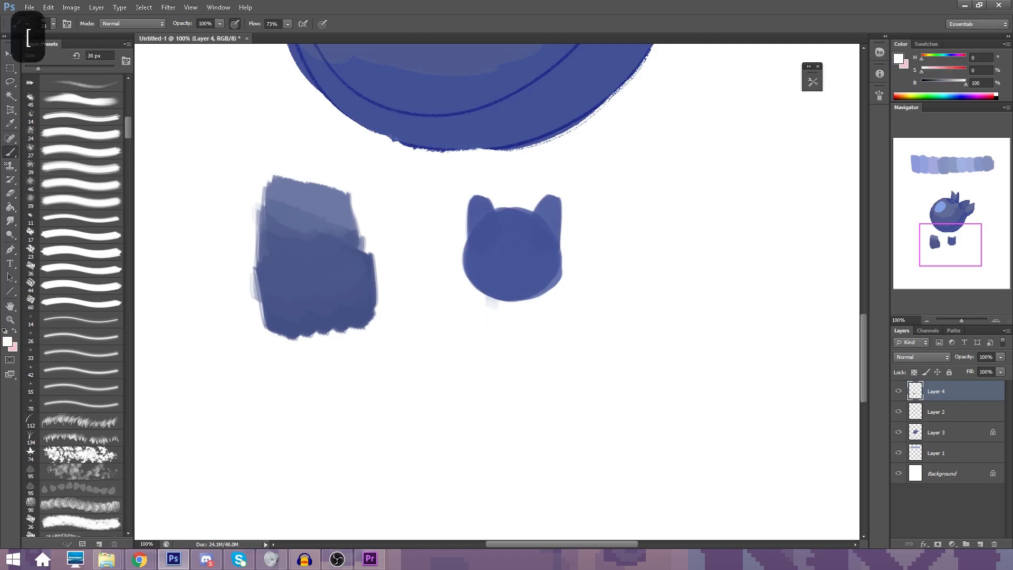
pyautogui.moveTo(562, 197)
pyautogui.mouseDown()
pyautogui.moveTo(568, 235)
pyautogui.moveTo(553, 200)
pyautogui.moveTo(537, 217)
pyautogui.moveTo(549, 204)
pyautogui.moveTo(503, 217)
pyautogui.moveTo(529, 216)
pyautogui.moveTo(509, 217)
pyautogui.moveTo(535, 218)
pyautogui.mouseUp()
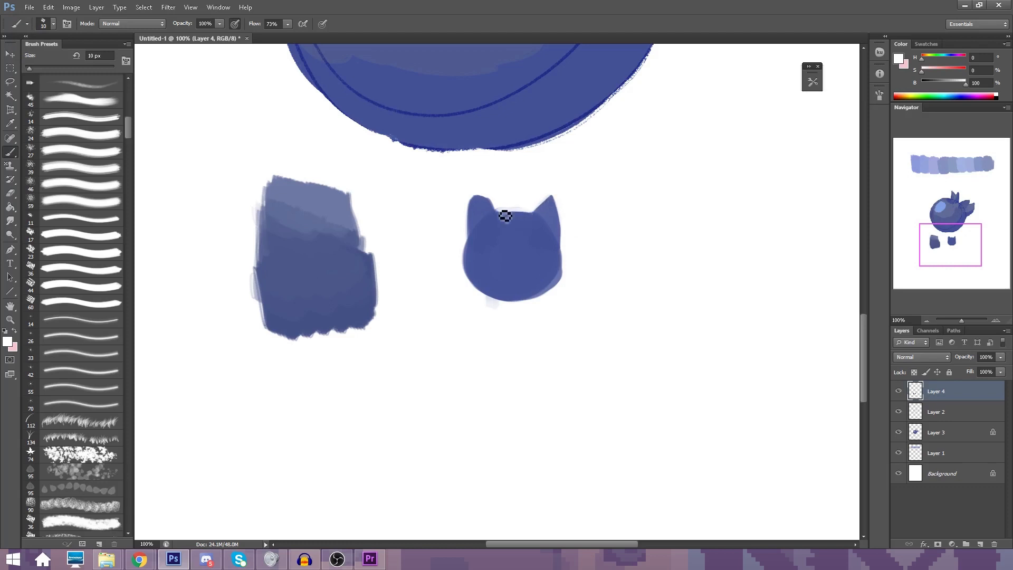
pyautogui.moveTo(486, 197)
pyautogui.mouseDown()
pyautogui.moveTo(468, 230)
pyautogui.moveTo(466, 275)
pyautogui.moveTo(490, 310)
pyautogui.mouseUp()
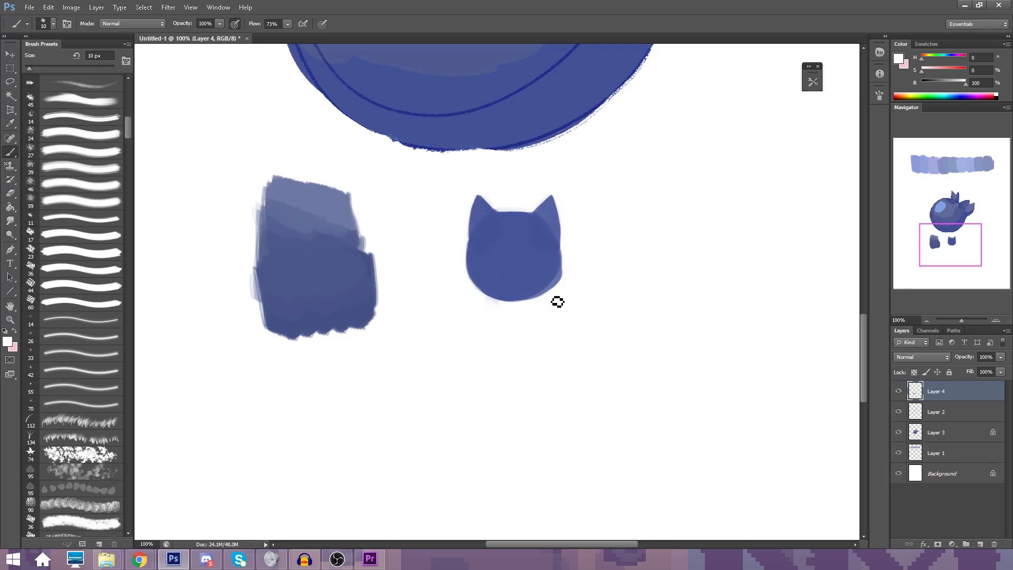
pyautogui.moveTo(563, 268)
pyautogui.mouseDown()
pyautogui.moveTo(555, 288)
pyautogui.moveTo(527, 306)
pyautogui.mouseUp()
# Sample the lighter blue of the blended swatch and paint a short stroke near its top with a 25 px brush
pyautogui.moveTo(940, 238); pyautogui.dragTo(935, 240)
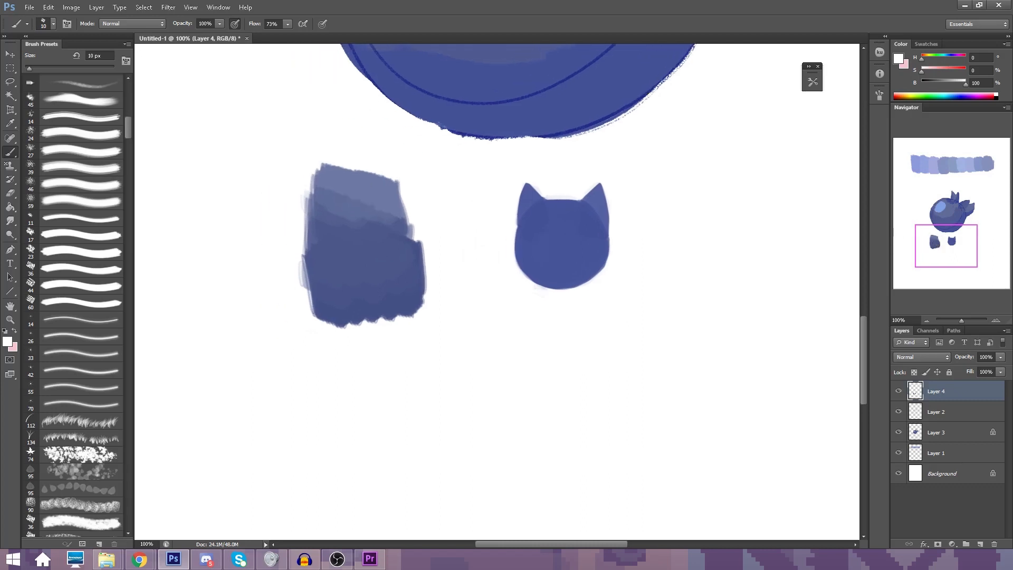
pyautogui.keyDown('alt'); pyautogui.click(349, 202); pyautogui.keyUp('alt')
pyautogui.press(']')
pyautogui.press(']')
pyautogui.press(']')
pyautogui.moveTo(348, 174); pyautogui.dragTo(359, 193)
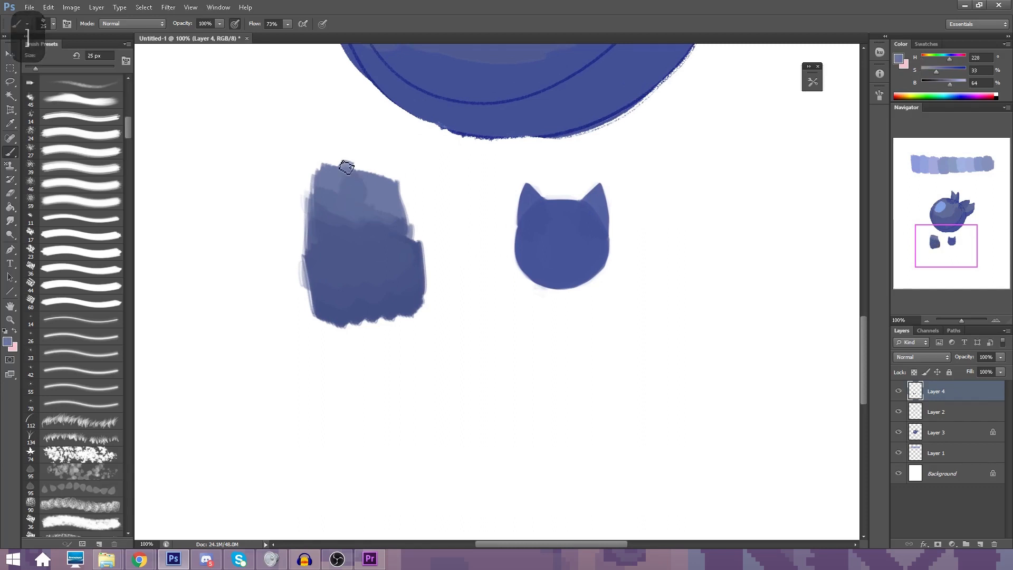
# Sample the swatch's darker blue and paint pointed tufts up into its lighter right side
pyautogui.press('[')
pyautogui.keyDown('alt'); pyautogui.click(374, 243); pyautogui.keyUp('alt')
pyautogui.moveTo(382, 223)
pyautogui.mouseDown()
pyautogui.moveTo(383, 197)
pyautogui.moveTo(382, 219)
pyautogui.moveTo(414, 210)
pyautogui.moveTo(398, 246)
pyautogui.moveTo(411, 231)
pyautogui.mouseUp()
pyautogui.keyDown('alt'); pyautogui.click(391, 195); pyautogui.keyUp('alt')
pyautogui.keyDown('alt'); pyautogui.click(389, 225); pyautogui.keyUp('alt')
# Paint tufts over the swatch's upper-left area with a 25 px brush, using blues sampled from the swatch
pyautogui.press(']')
pyautogui.press(']')
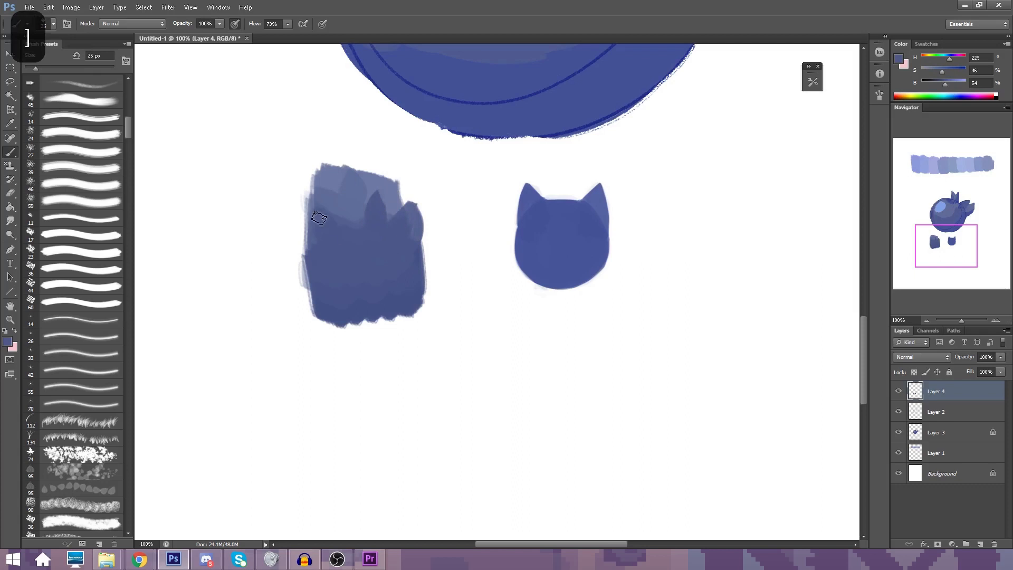
pyautogui.moveTo(319, 218); pyautogui.dragTo(334, 253)
pyautogui.moveTo(351, 202); pyautogui.dragTo(354, 231)
pyautogui.hotkey('ctrl', 'z')
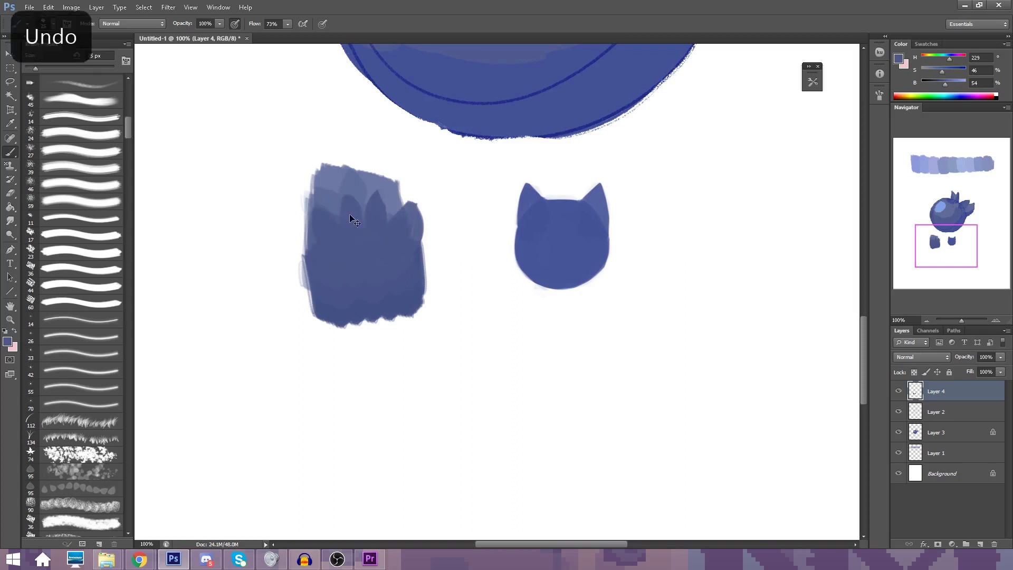
pyautogui.keyDown('alt'); pyautogui.click(353, 179); pyautogui.keyUp('alt')
pyautogui.keyDown('alt'); pyautogui.click(326, 193); pyautogui.keyUp('alt')
pyautogui.moveTo(305, 181); pyautogui.dragTo(328, 200)
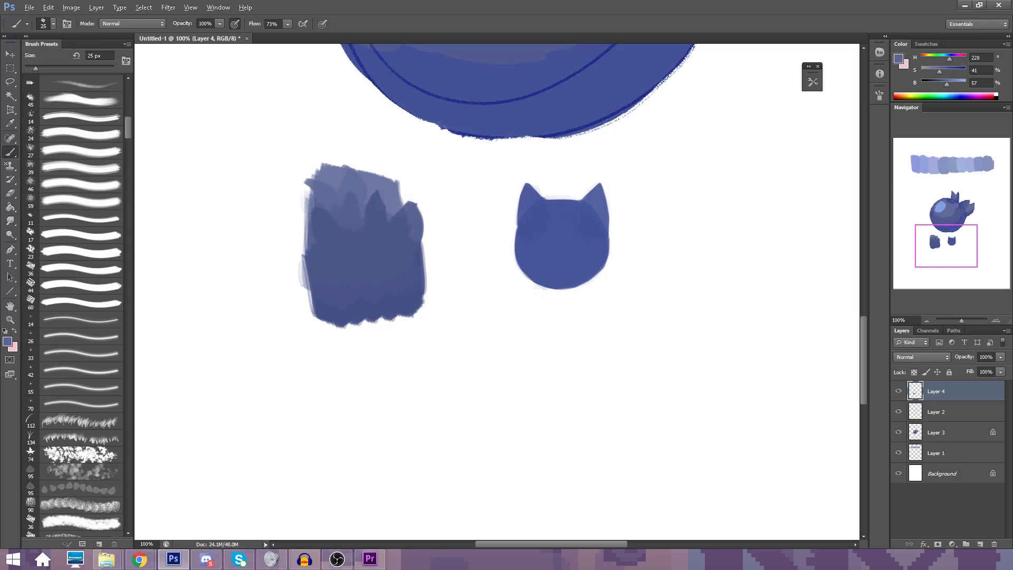
# Sample blues from the lower part of the swatch and paint short blending strokes there
pyautogui.keyDown('alt'); pyautogui.click(383, 305); pyautogui.keyUp('alt')
pyautogui.moveTo(389, 271); pyautogui.dragTo(386, 294)
pyautogui.keyDown('alt'); pyautogui.click(349, 247); pyautogui.keyUp('alt')
pyautogui.keyDown('alt'); pyautogui.click(351, 297); pyautogui.keyUp('alt')
pyautogui.moveTo(353, 290); pyautogui.dragTo(361, 287)
# Enlarge the brush to 40 px and blend the edges of the berry's light blue highlight using sampled neighbouring colours
pyautogui.moveTo(427, 114); pyautogui.dragTo(340, 496)
pyautogui.press(']')
pyautogui.press(']')
pyautogui.press(']')
pyautogui.press(']')
pyautogui.keyDown('alt'); pyautogui.click(349, 227); pyautogui.keyUp('alt')
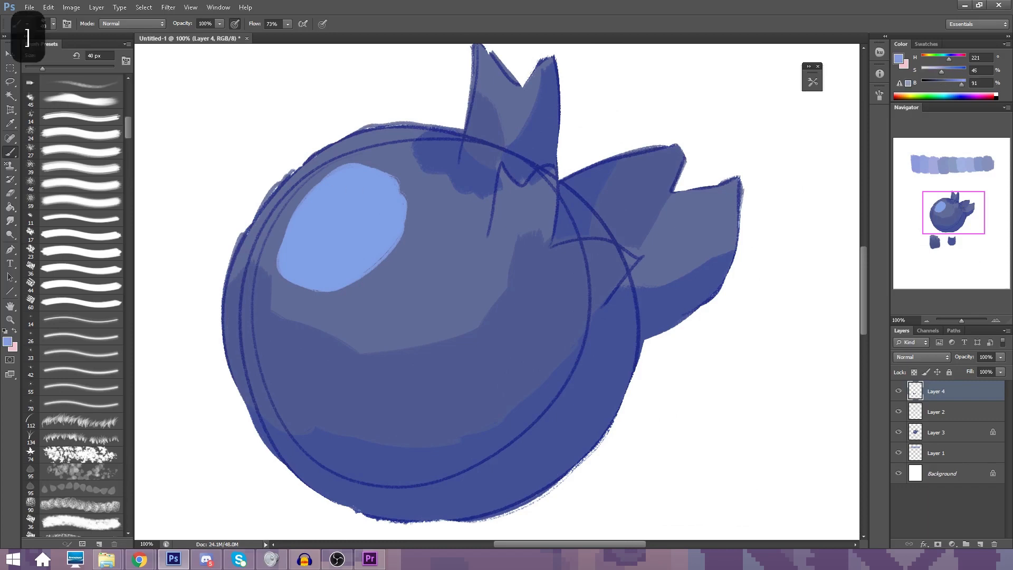
pyautogui.keyDown('alt'); pyautogui.click(417, 232); pyautogui.keyUp('alt')
pyautogui.moveTo(392, 179); pyautogui.dragTo(393, 250)
pyautogui.keyDown('alt'); pyautogui.click(295, 264); pyautogui.keyUp('alt')
pyautogui.moveTo(287, 201); pyautogui.dragTo(278, 308)
# Enlarge the brush to 70 px and spread the mid-blue around the highlight, down the berry's left side and across its top
pyautogui.press(']')
pyautogui.press(']')
pyautogui.press(']')
pyautogui.moveTo(258, 269); pyautogui.dragTo(346, 303)
pyautogui.moveTo(422, 237); pyautogui.dragTo(390, 279)
pyautogui.moveTo(401, 348); pyautogui.dragTo(314, 330)
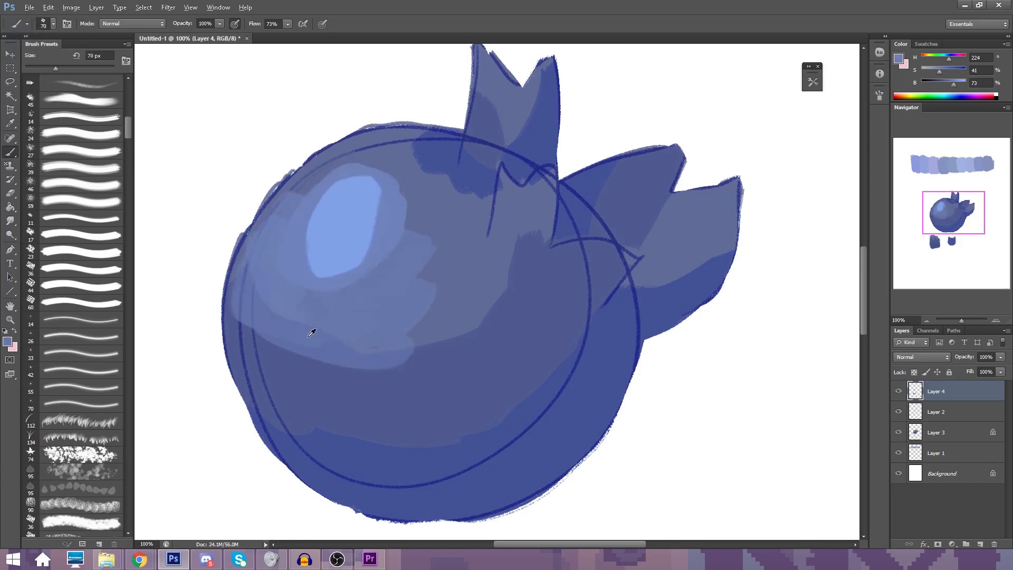
pyautogui.moveTo(243, 311); pyautogui.dragTo(311, 385)
pyautogui.moveTo(422, 232); pyautogui.dragTo(421, 192)
pyautogui.moveTo(296, 182); pyautogui.dragTo(422, 145)
pyautogui.moveTo(443, 153); pyautogui.dragTo(430, 269)
# Enlarge the brush to 90 px, extend the shading near the crown, and build up the highlight with its sampled light blue
pyautogui.press(']')
pyautogui.press(']')
pyautogui.press(']')
pyautogui.moveTo(414, 142); pyautogui.dragTo(457, 209)
pyautogui.keyDown('alt'); pyautogui.click(333, 252); pyautogui.keyUp('alt')
pyautogui.moveTo(390, 195)
pyautogui.mouseDown()
pyautogui.moveTo(298, 276)
pyautogui.moveTo(359, 198)
pyautogui.mouseUp()
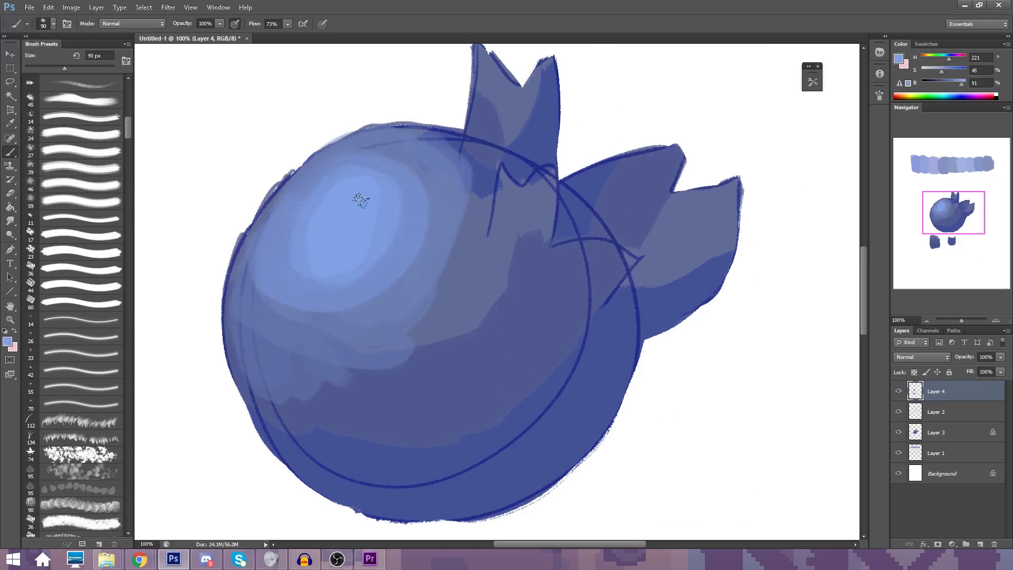
# Enlarge the brush further and widen the light area over the berry's upper left with sampled blues
pyautogui.press(']')
pyautogui.press(']')
pyautogui.moveTo(314, 159); pyautogui.dragTo(274, 312)
pyautogui.keyDown('alt'); pyautogui.click(422, 232); pyautogui.keyUp('alt')
pyautogui.moveTo(300, 337); pyautogui.dragTo(243, 364)
# Try to shade the berry with a soft round brush at 298 px
pyautogui.moveTo(128, 128); pyautogui.dragTo(128, 94)
pyautogui.click(80, 150)
pyautogui.moveTo(62, 68); pyautogui.dragTo(96, 69)
pyautogui.moveTo(338, 248); pyautogui.dragTo(464, 316)
pyautogui.moveTo(401, 174); pyautogui.dragTo(274, 222)
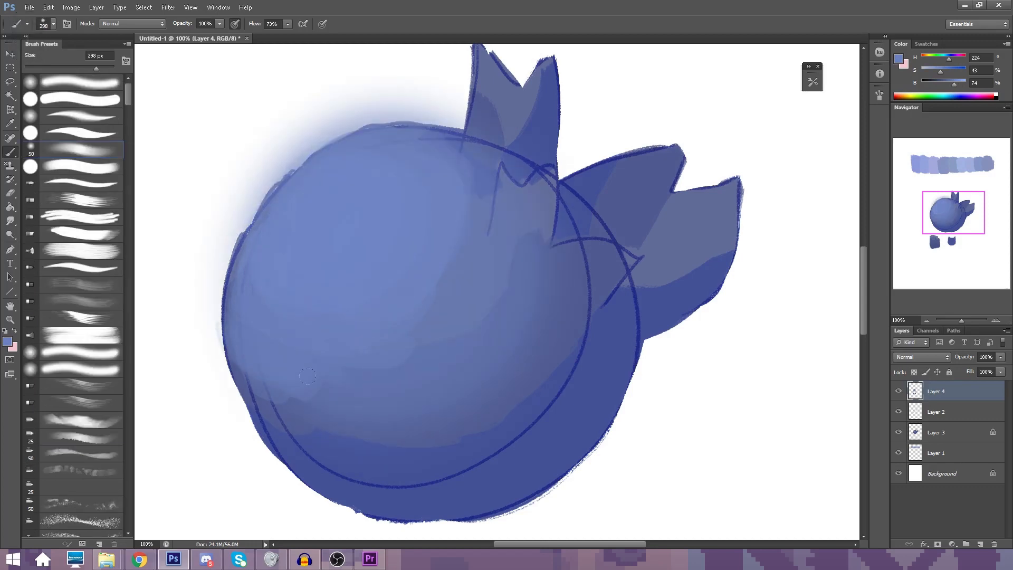
pyautogui.hotkey('ctrl', 'z')
# Reselect the 60 px painting brush and blend the top and upper-right edge of the berry's highlight with a sampled blue
pyautogui.moveTo(128, 93); pyautogui.dragTo(128, 132)
pyautogui.click(81, 222)
pyautogui.keyDown('alt'); pyautogui.click(377, 307); pyautogui.keyUp('alt')
pyautogui.moveTo(422, 147); pyautogui.dragTo(444, 155)
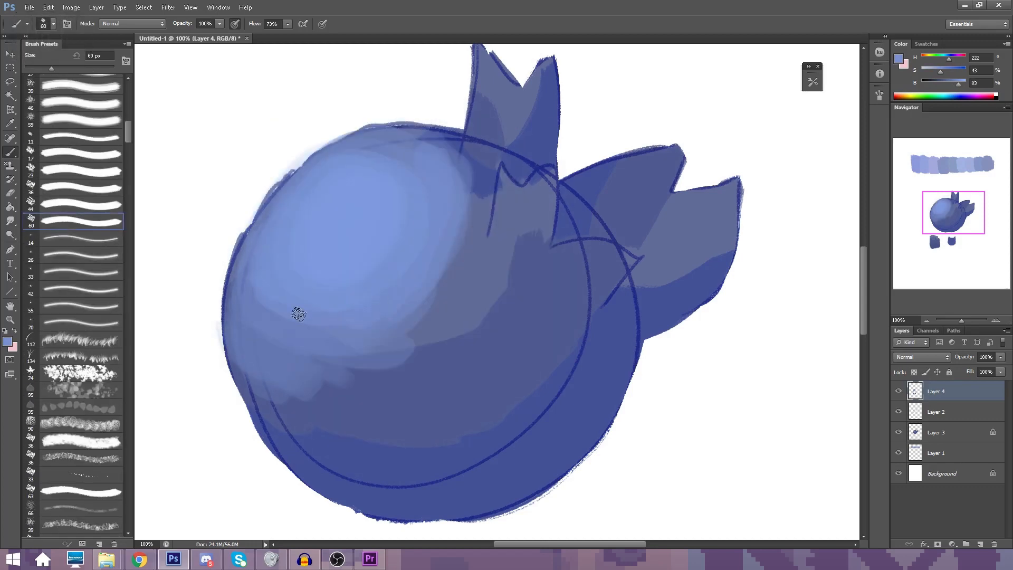
pyautogui.press('[')
pyautogui.moveTo(364, 139); pyautogui.dragTo(423, 138)
pyautogui.press(']')
pyautogui.press(']')
pyautogui.moveTo(429, 141)
pyautogui.mouseDown()
pyautogui.moveTo(466, 187)
pyautogui.moveTo(417, 132)
pyautogui.moveTo(382, 128)
pyautogui.mouseUp()
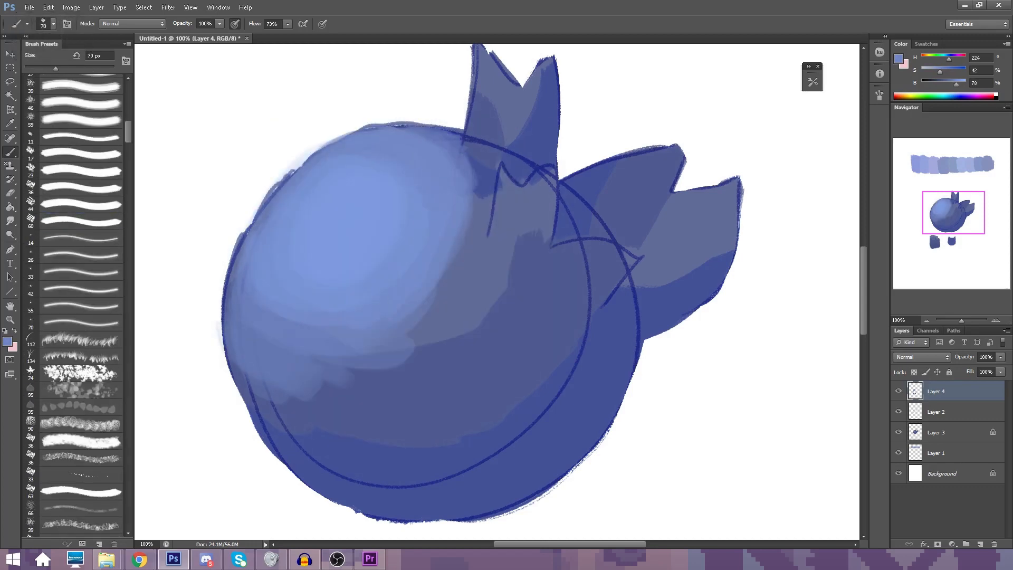
# Sample the grey-blue beside the highlight and soften the highlight's right-hand transition
pyautogui.keyDown('alt'); pyautogui.click(456, 232); pyautogui.keyUp('alt')
pyautogui.moveTo(475, 198); pyautogui.dragTo(440, 306)
pyautogui.moveTo(470, 263)
pyautogui.mouseDown()
pyautogui.moveTo(393, 346)
pyautogui.moveTo(432, 271)
pyautogui.moveTo(469, 232)
pyautogui.mouseUp()
# Enlarge the brush to 100 px, sample a mid-blue, and paint it across the berry's middle below the highlight
pyautogui.press(']')
pyautogui.press(']')
pyautogui.press(']')
pyautogui.keyDown('alt'); pyautogui.click(306, 330); pyautogui.keyUp('alt')
pyautogui.moveTo(327, 363); pyautogui.dragTo(511, 317)
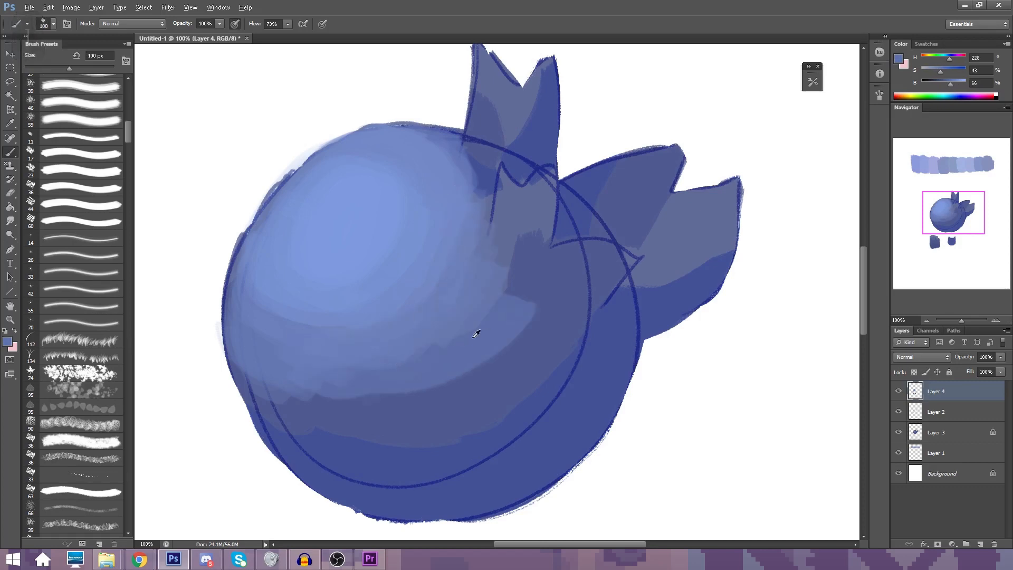
# Paint mid-blue along the berry's lower left, enlarge the brush, and blend a sampled darker blue across the bottom
pyautogui.moveTo(253, 380); pyautogui.dragTo(364, 401)
pyautogui.moveTo(316, 422); pyautogui.dragTo(403, 414)
pyautogui.press(']')
pyautogui.press(']')
pyautogui.keyDown('alt'); pyautogui.click(343, 467); pyautogui.keyUp('alt')
pyautogui.moveTo(271, 435); pyautogui.dragTo(406, 459)
pyautogui.moveTo(316, 456); pyautogui.dragTo(491, 448)
# Sample the blue on the berry's right side, blend the mid-tone edge, and touch up below the sepals at 30 px
pyautogui.keyDown('alt'); pyautogui.click(522, 348); pyautogui.keyUp('alt')
pyautogui.moveTo(522, 303); pyautogui.dragTo(472, 364)
pyautogui.press('[')
pyautogui.press('[')
pyautogui.press('[')
pyautogui.press('[')
pyautogui.press('[')
pyautogui.press('[')
pyautogui.press('[')
pyautogui.moveTo(511, 269); pyautogui.dragTo(527, 224)
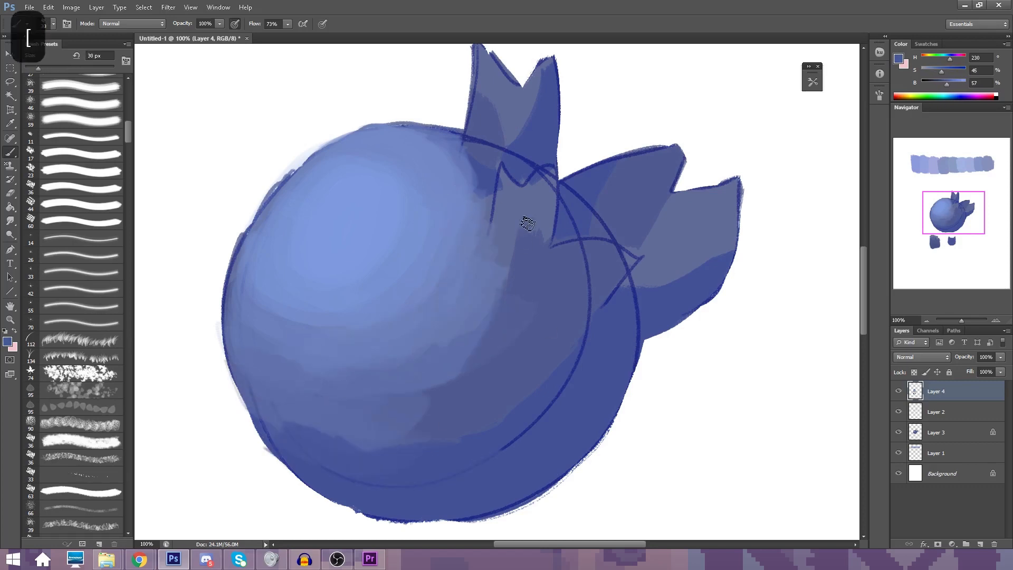
# Enlarge the brush, soften the berry's middle, and paint a sampled blue over the sketch line along its lower right
pyautogui.press(']')
pyautogui.press(']')
pyautogui.press(']')
pyautogui.press(']')
pyautogui.moveTo(424, 338); pyautogui.dragTo(359, 357)
pyautogui.keyDown('alt'); pyautogui.click(492, 414); pyautogui.keyUp('alt')
pyautogui.moveTo(583, 349); pyautogui.dragTo(446, 473)
pyautogui.keyDown('alt'); pyautogui.click(448, 414); pyautogui.keyUp('alt')
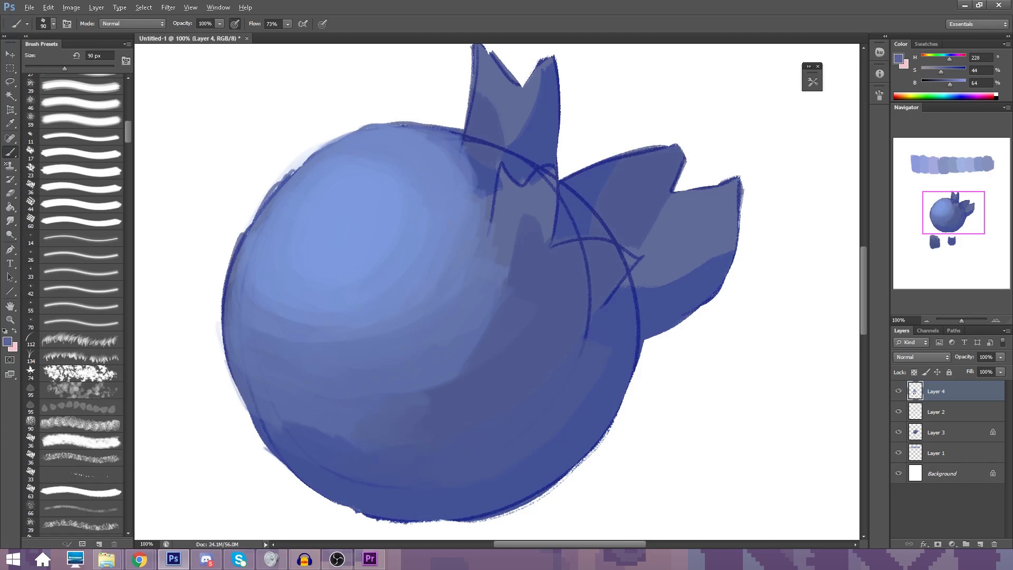
# Blend the berry's lower half with sampled blues, enlarging the brush to 125 px for the broad strokes
pyautogui.moveTo(370, 465)
pyautogui.mouseDown()
pyautogui.moveTo(280, 428)
pyautogui.moveTo(313, 467)
pyautogui.mouseUp()
pyautogui.keyDown('alt'); pyautogui.click(369, 448); pyautogui.keyUp('alt')
pyautogui.press(']')
pyautogui.press(']')
pyautogui.keyDown('alt'); pyautogui.click(443, 355); pyautogui.keyUp('alt')
pyautogui.moveTo(475, 369); pyautogui.dragTo(422, 422)
pyautogui.moveTo(406, 475); pyautogui.dragTo(532, 382)
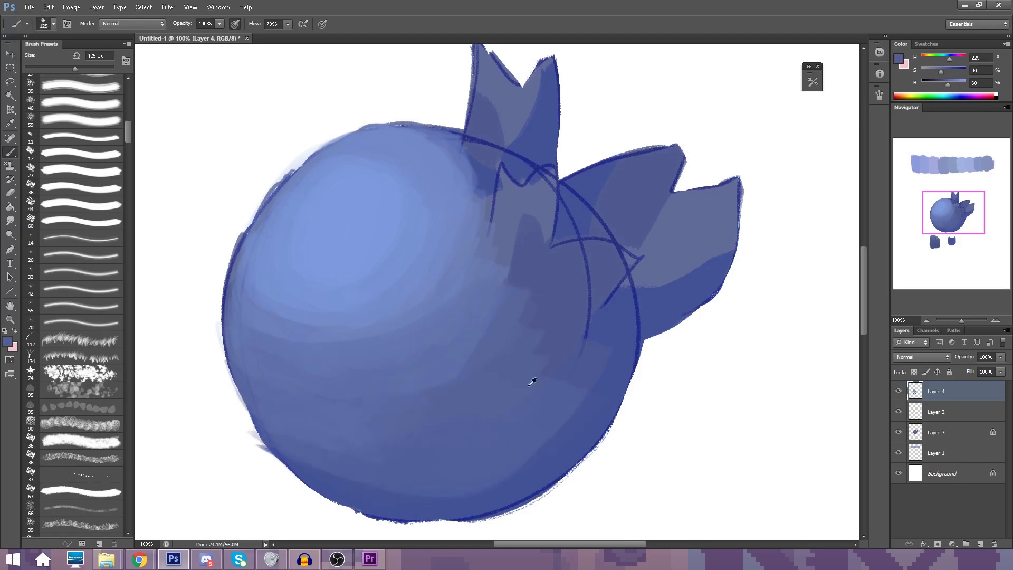
# Soften the berry's right side, bottom edge and left-middle transition with broad 125 px strokes and a sampled mid-blue
pyautogui.moveTo(574, 353); pyautogui.dragTo(580, 295)
pyautogui.moveTo(395, 481); pyautogui.dragTo(527, 501)
pyautogui.moveTo(404, 355); pyautogui.dragTo(248, 343)
pyautogui.keyDown('alt'); pyautogui.click(327, 364); pyautogui.keyUp('alt')
pyautogui.moveTo(327, 369); pyautogui.dragTo(213, 353)
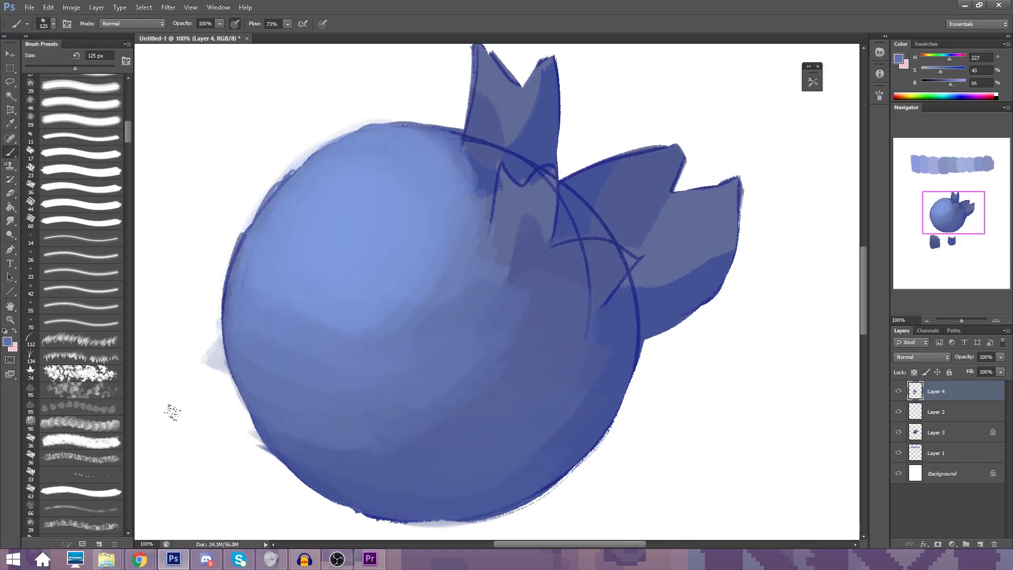
# Undo the last strokes spilling past the berry's left edge and resample a blue for blending
pyautogui.hotkey('ctrl', 'z')
pyautogui.hotkey('ctrl', 'z')
pyautogui.keyDown('alt'); pyautogui.click(360, 427); pyautogui.keyUp('alt')
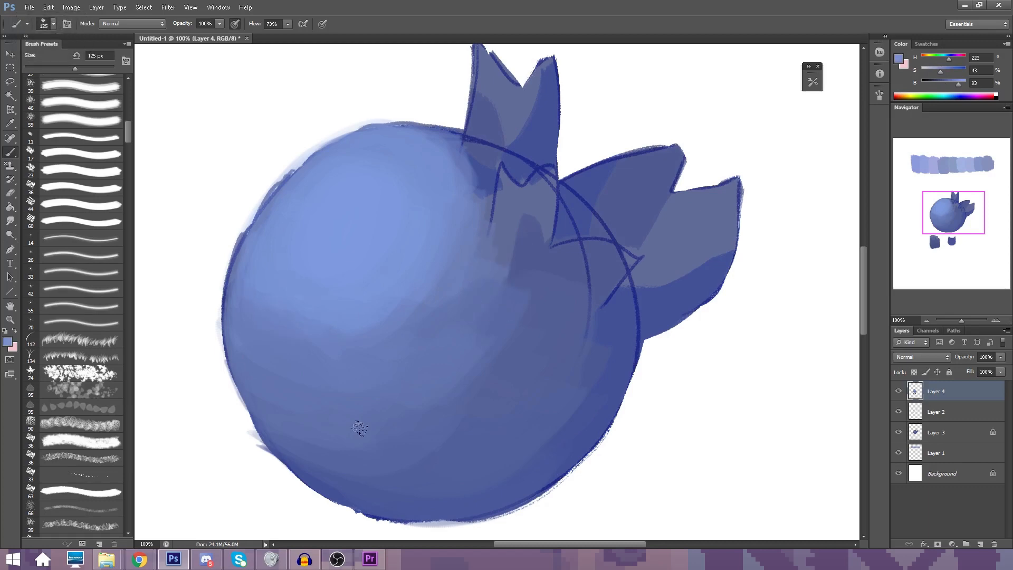
# Examine the whole painting at 25% zoom, reduce the brush to 70 px, and undo the last stroke
pyautogui.click(926, 320)
pyautogui.click(926, 320)
pyautogui.click(927, 320)
pyautogui.click(926, 320)
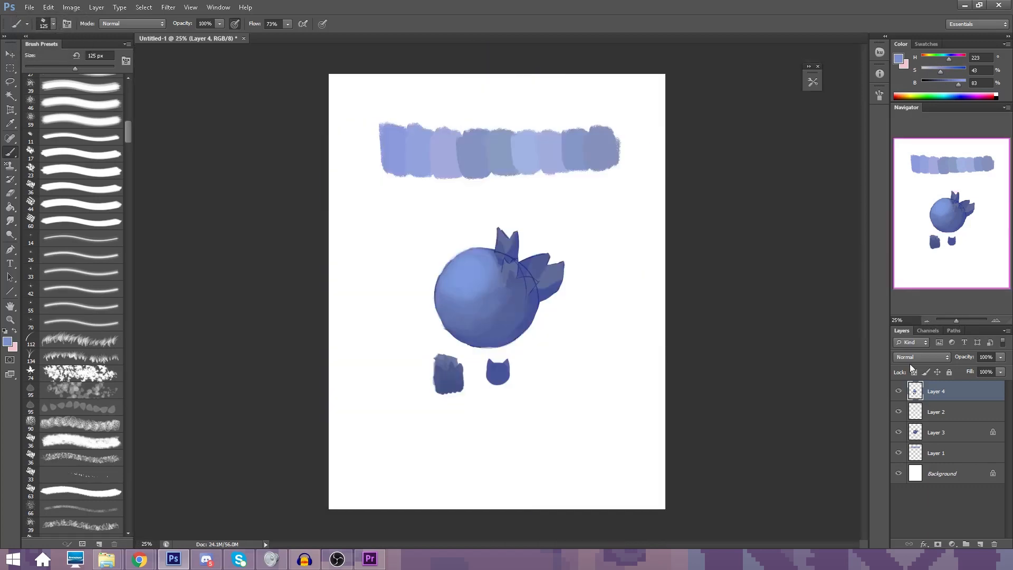
pyautogui.press('[')
pyautogui.press('[')
pyautogui.press('[')
pyautogui.press('[')
pyautogui.hotkey('ctrl', 'z')
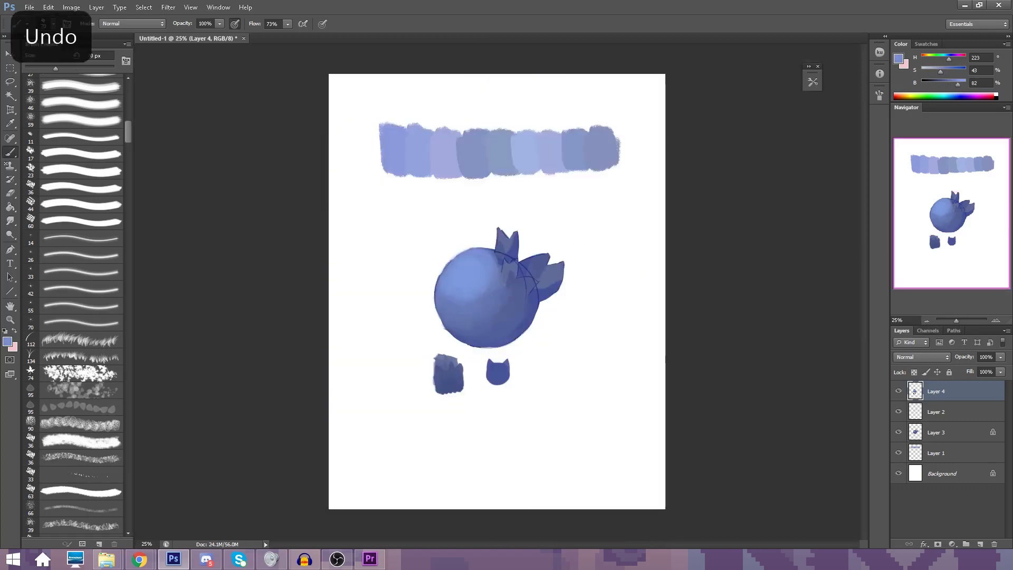
# At 100% zoom, reduce the brush to 30 px and paint a sampled lighter blue leaf shape below the upper sepal
pyautogui.click(995, 320)
pyautogui.click(995, 320)
pyautogui.click(995, 320)
pyautogui.click(995, 320)
pyautogui.click(950, 235)
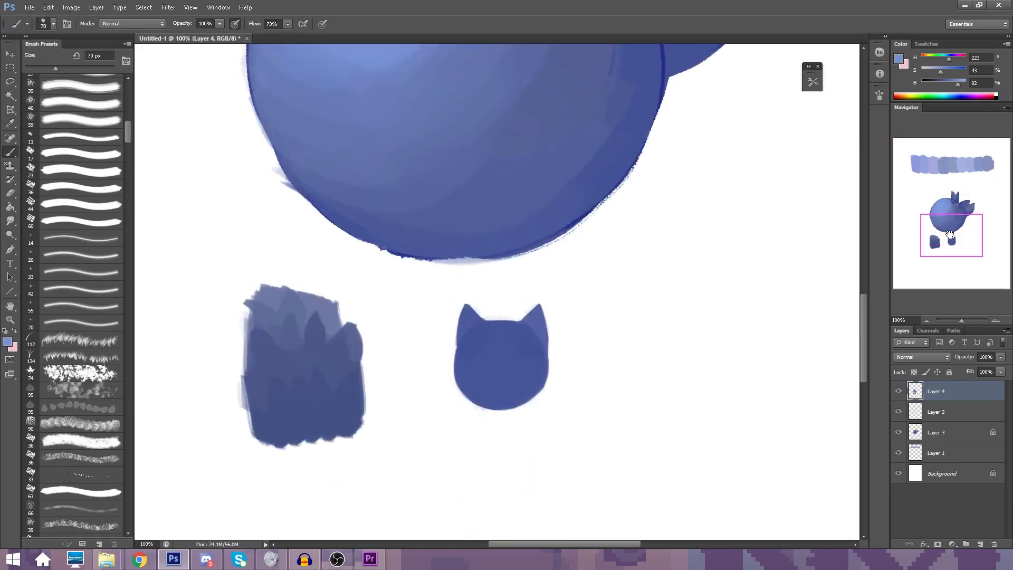
pyautogui.moveTo(950, 234); pyautogui.dragTo(951, 208)
pyautogui.press('[')
pyautogui.press('[')
pyautogui.press('[')
pyautogui.press('[')
pyautogui.press('[')
pyautogui.press('[')
pyautogui.press('[')
pyautogui.press('[')
pyautogui.press('[')
pyautogui.keyDown('alt'); pyautogui.click(510, 301); pyautogui.keyUp('alt')
pyautogui.keyDown('alt'); pyautogui.click(492, 311); pyautogui.keyUp('alt')
pyautogui.moveTo(516, 232); pyautogui.dragTo(518, 325)
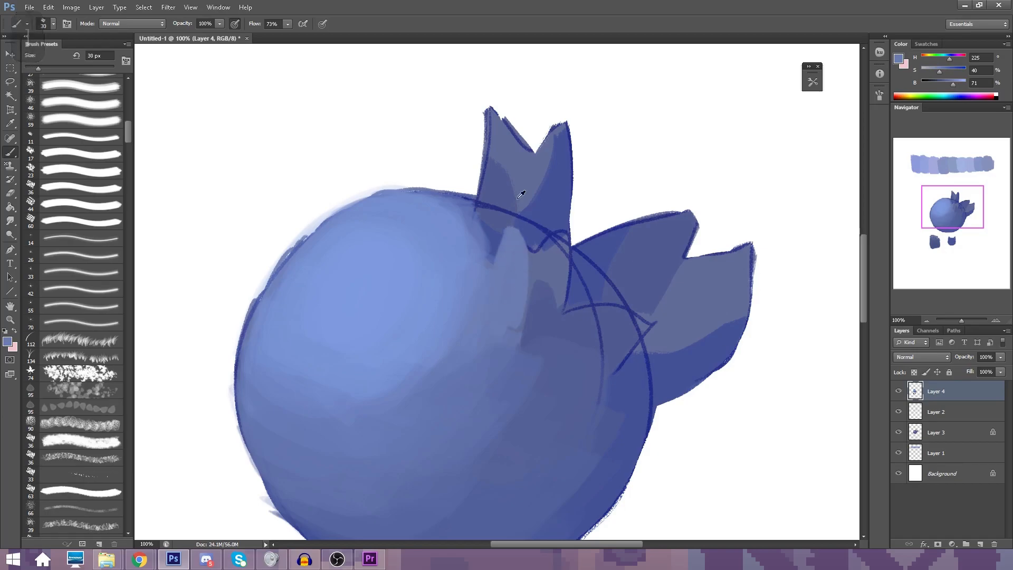
# Reduce the brush to 20 px and paint sampled dark blue over the outline at the upper sepal's left base
pyautogui.press('[')
pyautogui.hotkey('ctrl', 'z')
pyautogui.moveTo(501, 225)
pyautogui.mouseDown()
pyautogui.moveTo(489, 264)
pyautogui.moveTo(484, 256)
pyautogui.mouseUp()
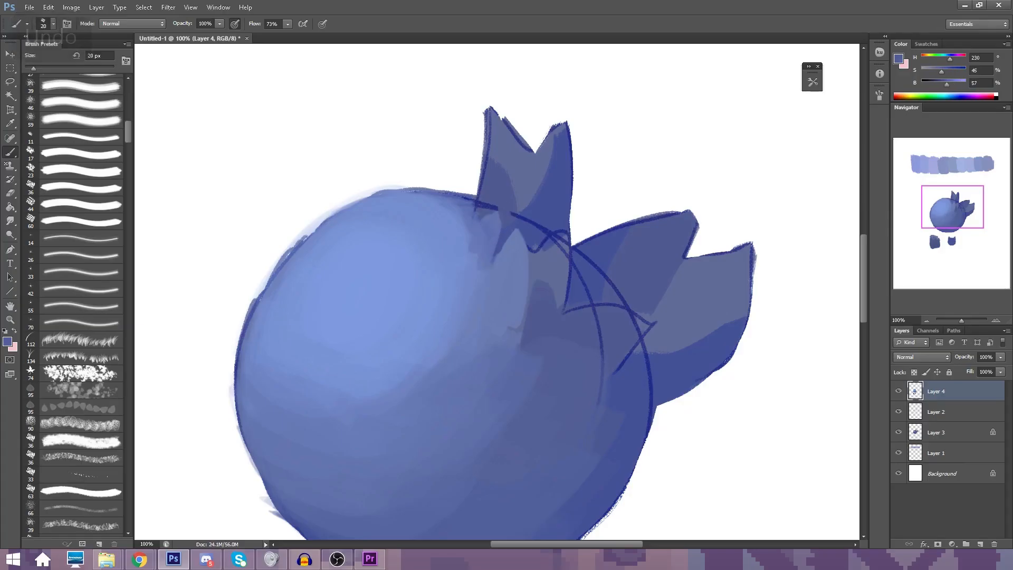
pyautogui.keyDown('alt'); pyautogui.click(502, 185); pyautogui.keyUp('alt')
pyautogui.moveTo(486, 209)
pyautogui.mouseDown()
pyautogui.moveTo(509, 211)
pyautogui.moveTo(507, 235)
pyautogui.moveTo(475, 256)
pyautogui.mouseUp()
# Enlarge the brush to 45 px, sample the highlight's light blue, and paint pointed shapes along the highlight's right edge
pyautogui.press('[')
pyautogui.press('[')
pyautogui.press(']')
pyautogui.press(']')
pyautogui.press(']')
pyautogui.press(']')
pyautogui.press(']')
pyautogui.press(']')
pyautogui.press(']')
pyautogui.keyDown('alt'); pyautogui.click(455, 266); pyautogui.keyUp('alt')
pyautogui.hotkey('ctrl', 'z')
pyautogui.moveTo(498, 250); pyautogui.dragTo(471, 310)
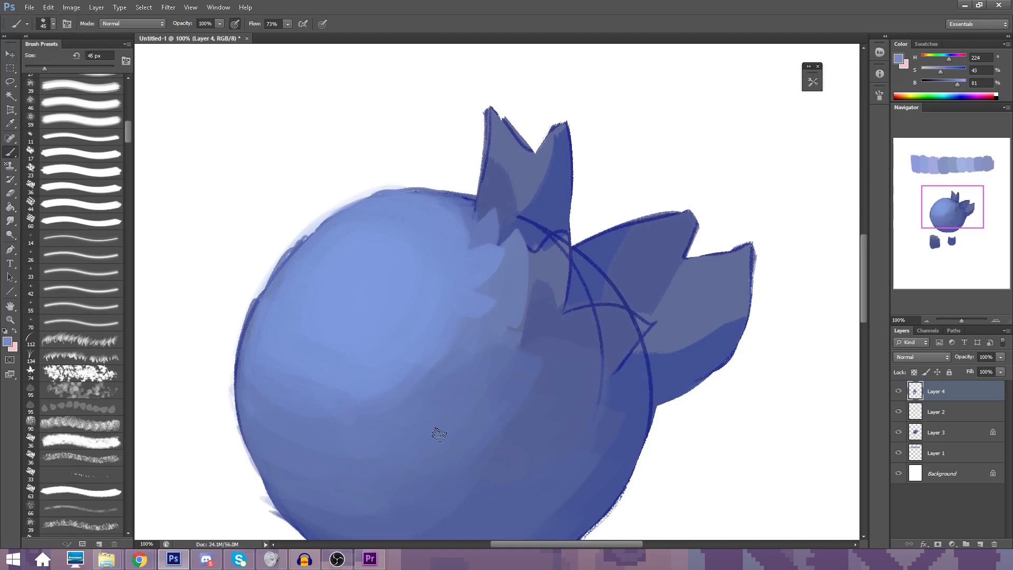
# Sample the upper sepal's dark blue and cover the sketch lines at its base with a smaller brush
pyautogui.moveTo(438, 429); pyautogui.dragTo(391, 390)
pyautogui.keyDown('alt'); pyautogui.click(505, 232); pyautogui.keyUp('alt')
pyautogui.moveTo(517, 203)
pyautogui.mouseDown()
pyautogui.moveTo(495, 221)
pyautogui.moveTo(494, 210)
pyautogui.mouseUp()
pyautogui.press('[')
pyautogui.press('[')
pyautogui.press('[')
pyautogui.press('[')
pyautogui.press('[')
pyautogui.hotkey('ctrl', 'z')
pyautogui.press(']')
pyautogui.moveTo(491, 176); pyautogui.dragTo(473, 182)
pyautogui.moveTo(480, 202)
pyautogui.mouseDown()
pyautogui.moveTo(490, 212)
pyautogui.moveTo(489, 268)
pyautogui.mouseUp()
# Enlarge the brush and paint over the sketch lines between the sepals and at the right sepal's base
pyautogui.press(']')
pyautogui.press(']')
pyautogui.press(']')
pyautogui.moveTo(528, 214); pyautogui.dragTo(548, 231)
pyautogui.keyDown('alt'); pyautogui.click(514, 282); pyautogui.keyUp('alt')
pyautogui.moveTo(576, 270)
pyautogui.mouseDown()
pyautogui.moveTo(544, 292)
pyautogui.moveTo(552, 364)
pyautogui.moveTo(571, 329)
pyautogui.moveTo(605, 393)
pyautogui.moveTo(611, 368)
pyautogui.mouseUp()
# Sample blues around the right sepals and blend their base into the berry
pyautogui.keyDown('alt'); pyautogui.click(554, 274); pyautogui.keyUp('alt')
pyautogui.keyDown('alt'); pyautogui.click(596, 313); pyautogui.keyUp('alt')
pyautogui.keyDown('alt'); pyautogui.click(610, 291); pyautogui.keyUp('alt')
pyautogui.moveTo(605, 291)
pyautogui.mouseDown()
pyautogui.moveTo(579, 331)
pyautogui.moveTo(582, 320)
pyautogui.moveTo(599, 337)
pyautogui.moveTo(568, 365)
pyautogui.mouseUp()
pyautogui.press('[')
pyautogui.press('[')
pyautogui.keyDown('alt'); pyautogui.click(571, 315); pyautogui.keyUp('alt')
# Enlarge the brush to 70 px, sample a mid-blue, and paint pointed leaf shapes across the berry below the sepals
pyautogui.press(']')
pyautogui.press(']')
pyautogui.press(']')
pyautogui.press(']')
pyautogui.keyDown('alt'); pyautogui.click(566, 280); pyautogui.keyUp('alt')
pyautogui.press(']')
pyautogui.press(']')
pyautogui.keyDown('alt'); pyautogui.click(464, 294); pyautogui.keyUp('alt')
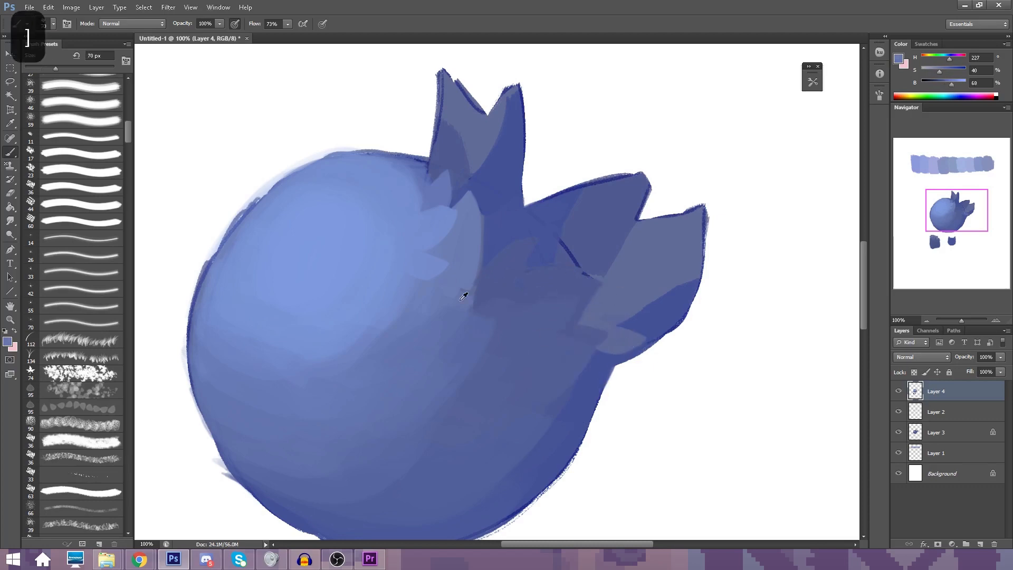
pyautogui.moveTo(464, 295); pyautogui.dragTo(528, 284)
pyautogui.moveTo(455, 328)
pyautogui.mouseDown()
pyautogui.moveTo(502, 369)
pyautogui.moveTo(498, 332)
pyautogui.mouseUp()
# Blend the middle sepal's base with a sampled dark blue and paint a lighter leaf shape beneath the sepals
pyautogui.keyDown('alt'); pyautogui.click(512, 345); pyautogui.keyUp('alt')
pyautogui.moveTo(585, 272); pyautogui.dragTo(568, 248)
pyautogui.keyDown('alt'); pyautogui.click(470, 252); pyautogui.keyUp('alt')
pyautogui.hotkey('ctrl', 'z')
pyautogui.moveTo(486, 265); pyautogui.dragTo(543, 233)
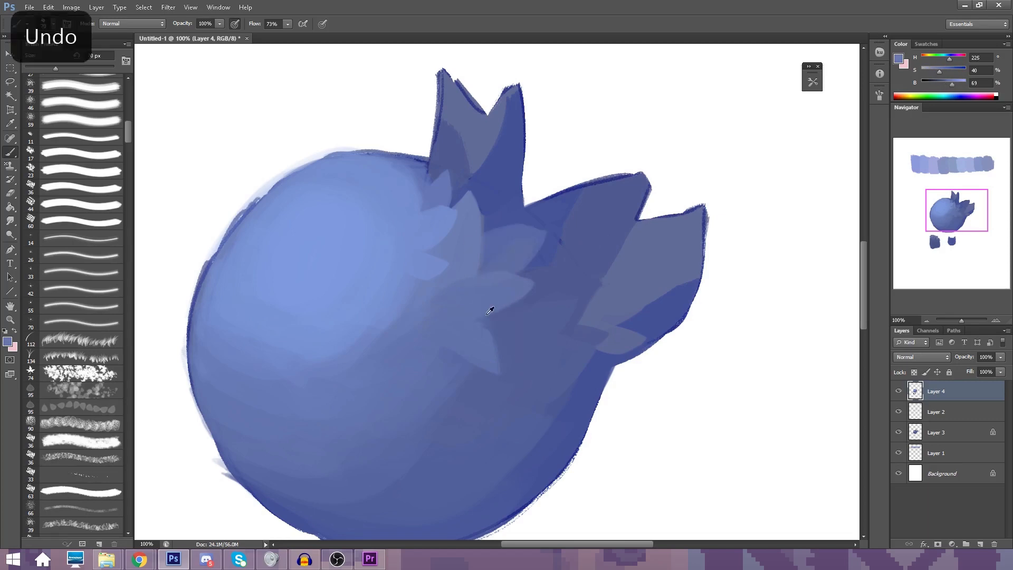
# Paint additional pointed leaf shapes across the berry to the right of the existing ones beneath the sepals
pyautogui.moveTo(495, 317); pyautogui.dragTo(538, 359)
pyautogui.moveTo(527, 280); pyautogui.dragTo(578, 274)
# Sample the background white, shrink the brush, and trim the outer edges and tips of the two upper sepals
pyautogui.keyDown('alt'); pyautogui.click(414, 111); pyautogui.keyUp('alt')
pyautogui.press('[')
pyautogui.press('[')
pyautogui.press('[')
pyautogui.press('[')
pyautogui.press('[')
pyautogui.moveTo(449, 79)
pyautogui.mouseDown()
pyautogui.moveTo(422, 147)
pyautogui.moveTo(490, 117)
pyautogui.moveTo(469, 91)
pyautogui.moveTo(509, 100)
pyautogui.moveTo(516, 82)
pyautogui.mouseUp()
# Refine the upper sepals with a smaller brush, sampling their blues and white to clean the notch and the right-hand edge
pyautogui.keyDown('alt'); pyautogui.click(472, 125); pyautogui.keyUp('alt')
pyautogui.press('[')
pyautogui.press('[')
pyautogui.press('[')
pyautogui.press('[')
pyautogui.keyDown('alt'); pyautogui.click(481, 97); pyautogui.keyUp('alt')
pyautogui.keyDown('alt'); pyautogui.click(485, 122); pyautogui.keyUp('alt')
pyautogui.keyDown('alt'); pyautogui.click(479, 137); pyautogui.keyUp('alt')
pyautogui.keyDown('alt'); pyautogui.click(530, 80); pyautogui.keyUp('alt')
pyautogui.moveTo(485, 113)
pyautogui.mouseDown()
pyautogui.moveTo(516, 85)
pyautogui.moveTo(527, 147)
pyautogui.mouseUp()
pyautogui.keyDown('alt'); pyautogui.click(505, 145); pyautogui.keyUp('alt')
# Enlarge the brush and shape the sepals between the upper and right pairs, alternating sampled dark blues with white
pyautogui.press(']')
pyautogui.press(']')
pyautogui.press(']')
pyautogui.moveTo(527, 209)
pyautogui.mouseDown()
pyautogui.moveTo(547, 159)
pyautogui.moveTo(543, 203)
pyautogui.mouseUp()
pyautogui.keyDown('alt'); pyautogui.click(560, 169); pyautogui.keyUp('alt')
pyautogui.moveTo(551, 157)
pyautogui.mouseDown()
pyautogui.moveTo(554, 194)
pyautogui.moveTo(612, 177)
pyautogui.moveTo(641, 216)
pyautogui.mouseUp()
pyautogui.keyDown('alt'); pyautogui.click(557, 208); pyautogui.keyUp('alt')
pyautogui.keyDown('alt'); pyautogui.click(565, 229); pyautogui.keyUp('alt')
pyautogui.keyDown('alt'); pyautogui.click(661, 165); pyautogui.keyUp('alt')
pyautogui.moveTo(609, 169)
pyautogui.mouseDown()
pyautogui.moveTo(655, 171)
pyautogui.moveTo(644, 208)
pyautogui.mouseUp()
# Sample nearby blues to paint leaf shapes on the right sepals and lower right berry, and shape the far-right sepal's tip
pyautogui.moveTo(615, 258)
pyautogui.mouseDown()
pyautogui.moveTo(640, 262)
pyautogui.moveTo(595, 319)
pyautogui.mouseUp()
pyautogui.keyDown('alt'); pyautogui.click(538, 268); pyautogui.keyUp('alt')
pyautogui.keyDown('alt'); pyautogui.click(511, 389); pyautogui.keyUp('alt')
pyautogui.moveTo(556, 423)
pyautogui.mouseDown()
pyautogui.moveTo(573, 411)
pyautogui.moveTo(573, 424)
pyautogui.mouseUp()
pyautogui.keyDown('alt'); pyautogui.click(584, 405); pyautogui.keyUp('alt')
pyautogui.keyDown('alt'); pyautogui.click(665, 238); pyautogui.keyUp('alt')
pyautogui.moveTo(638, 220)
pyautogui.mouseDown()
pyautogui.moveTo(705, 206)
pyautogui.moveTo(682, 227)
pyautogui.mouseUp()
# Sample white and trim the stray sketch lines along the berry's upper and left outline
pyautogui.keyDown('alt'); pyautogui.click(723, 211); pyautogui.keyUp('alt')
pyautogui.press('space')
pyautogui.moveTo(203, 254)
pyautogui.mouseDown()
pyautogui.moveTo(236, 194)
pyautogui.moveTo(425, 91)
pyautogui.mouseUp()
pyautogui.moveTo(354, 96); pyautogui.dragTo(433, 92)
pyautogui.moveTo(259, 172)
pyautogui.mouseDown()
pyautogui.moveTo(222, 327)
pyautogui.moveTo(231, 348)
pyautogui.mouseUp()
pyautogui.hotkey('ctrl', 'z')
pyautogui.moveTo(222, 282); pyautogui.dragTo(252, 406)
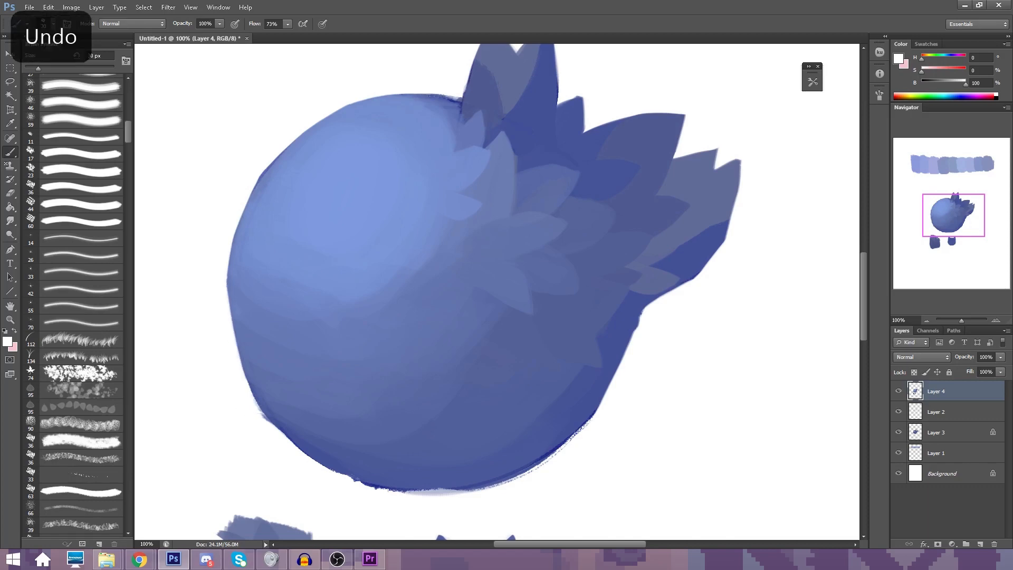
# Clean up the berry's lower outline and the edge beneath the right sepals with white
pyautogui.moveTo(240, 364)
pyautogui.mouseDown()
pyautogui.moveTo(242, 402)
pyautogui.moveTo(362, 484)
pyautogui.moveTo(538, 467)
pyautogui.moveTo(599, 407)
pyautogui.moveTo(534, 458)
pyautogui.mouseUp()
pyautogui.moveTo(264, 174); pyautogui.dragTo(223, 308)
pyautogui.moveTo(237, 372); pyautogui.dragTo(295, 446)
pyautogui.hotkey('ctrl', 'z')
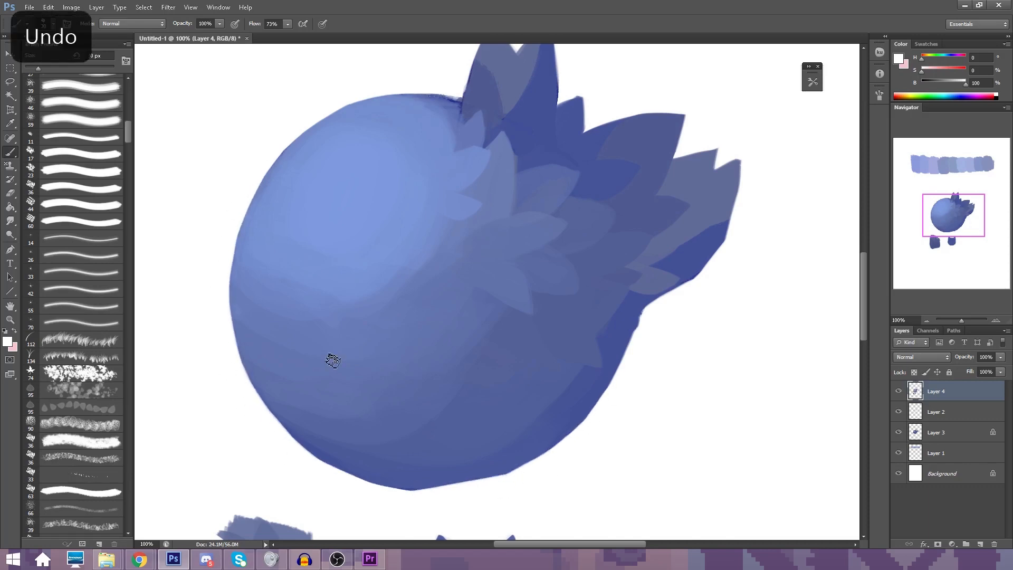
pyautogui.moveTo(369, 489); pyautogui.dragTo(441, 494)
pyautogui.moveTo(639, 338); pyautogui.dragTo(644, 312)
# Shrink the brush and sharpen the edge where the berry meets the upper left sepal with sampled dark blue and white
pyautogui.keyDown('alt'); pyautogui.click(458, 102); pyautogui.keyUp('alt')
pyautogui.press('[')
pyautogui.press('[')
pyautogui.press('[')
pyautogui.moveTo(458, 101)
pyautogui.mouseDown()
pyautogui.moveTo(426, 95)
pyautogui.moveTo(442, 94)
pyautogui.moveTo(458, 116)
pyautogui.moveTo(464, 106)
pyautogui.moveTo(440, 171)
pyautogui.mouseUp()
pyautogui.keyDown('alt'); pyautogui.click(466, 112); pyautogui.keyUp('alt')
pyautogui.keyDown('alt'); pyautogui.click(451, 89); pyautogui.keyUp('alt')
pyautogui.keyDown('alt'); pyautogui.click(460, 103); pyautogui.keyUp('alt')
pyautogui.hotkey('ctrl', 'z')
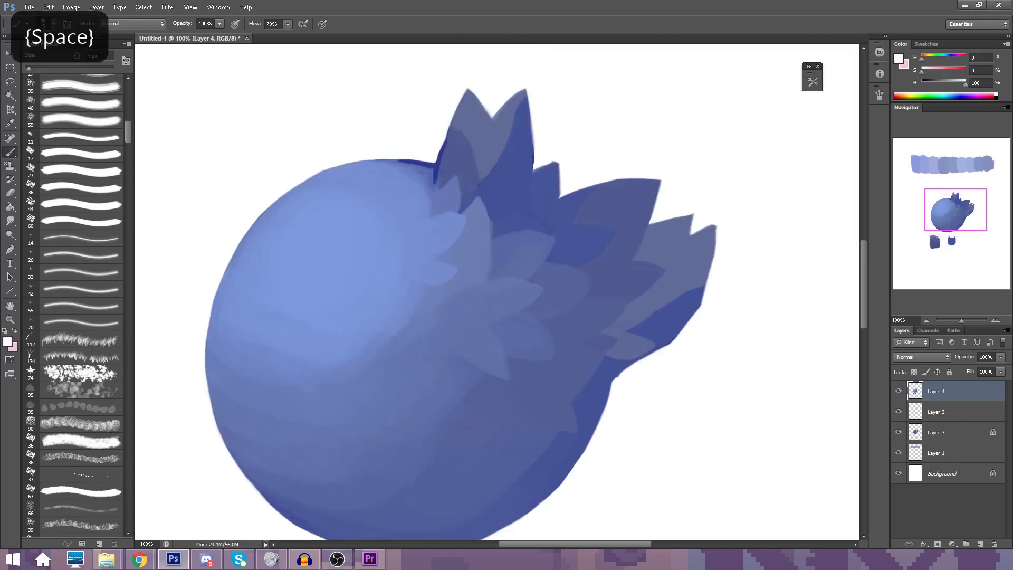
# Refine the notch where the right sepals join the berry, using sampled dark blue and white
pyautogui.moveTo(624, 372)
pyautogui.mouseDown()
pyautogui.moveTo(602, 415)
pyautogui.moveTo(610, 422)
pyautogui.moveTo(637, 364)
pyautogui.moveTo(636, 375)
pyautogui.moveTo(631, 346)
pyautogui.mouseUp()
pyautogui.keyDown('alt'); pyautogui.click(623, 386); pyautogui.keyUp('alt')
pyautogui.hotkey('ctrl', 'z')
pyautogui.keyDown('alt'); pyautogui.click(623, 363); pyautogui.keyUp('alt')
pyautogui.keyDown('alt'); pyautogui.click(638, 374); pyautogui.keyUp('alt')
pyautogui.keyDown('alt'); pyautogui.click(611, 323); pyautogui.keyUp('alt')
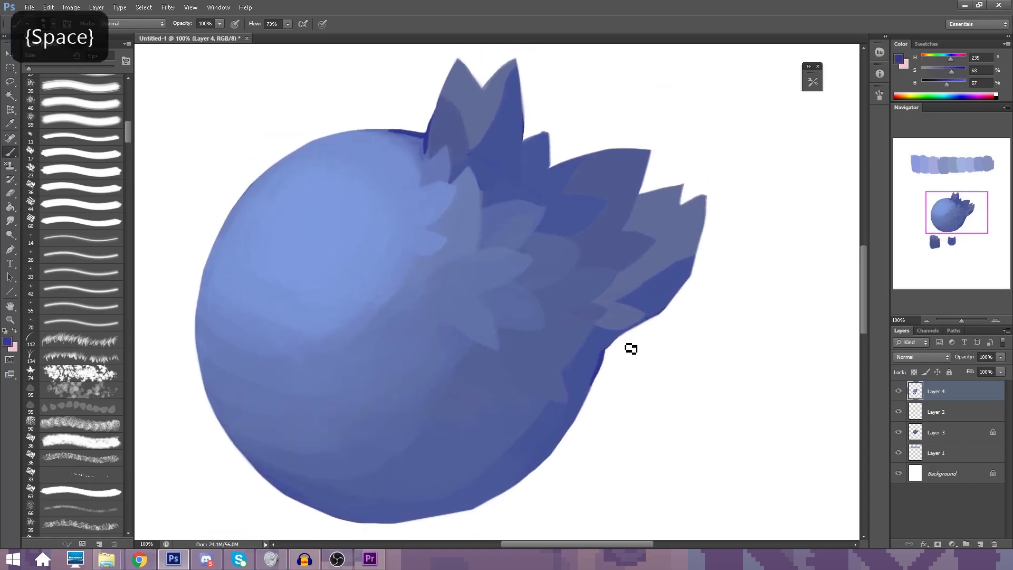
pyautogui.click(813, 82)
pyautogui.click(630, 96)
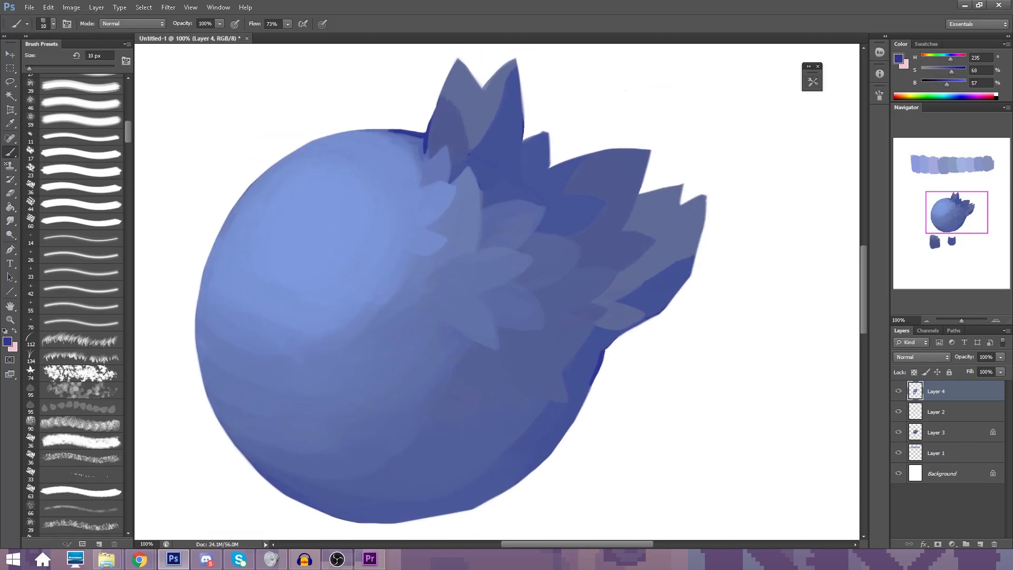
# Shrink the brush to 7 px and draw thin leaf outlines between the painted sepals in sampled light blue
pyautogui.keyDown('alt'); pyautogui.click(500, 209); pyautogui.keyUp('alt')
pyautogui.press('[')
pyautogui.press('[')
pyautogui.press('[')
pyautogui.moveTo(485, 200); pyautogui.dragTo(497, 203)
pyautogui.keyDown('alt'); pyautogui.click(422, 203); pyautogui.keyUp('alt')
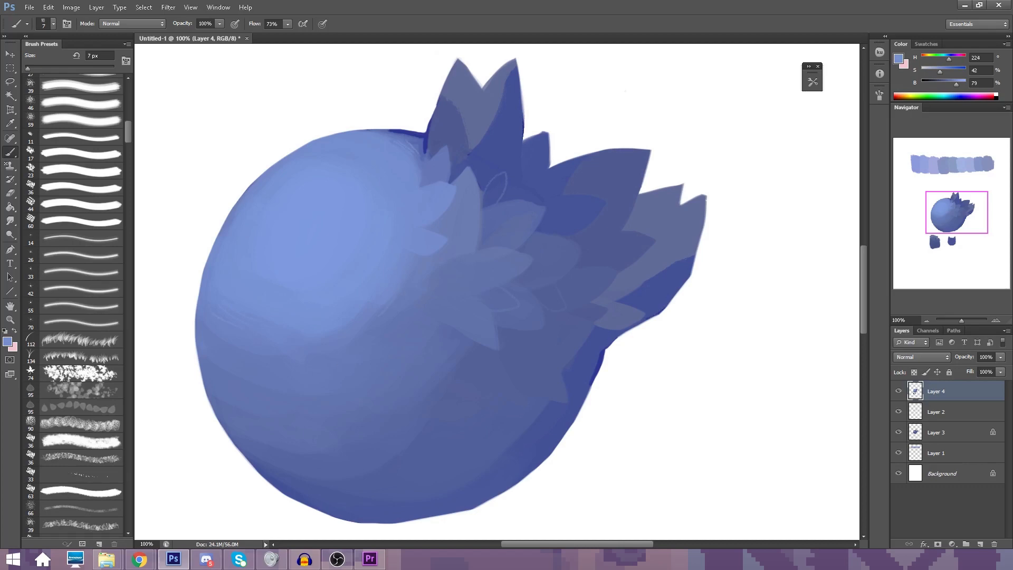
# Sample blues from the berry's sepals and draw a thin leaf outline inside the dark middle sepal
pyautogui.keyDown('alt'); pyautogui.click(446, 162); pyautogui.keyUp('alt')
pyautogui.keyDown('alt'); pyautogui.click(576, 240); pyautogui.keyUp('alt')
pyautogui.moveTo(550, 221); pyautogui.dragTo(552, 222)
# Outline small extra sepals beside the upper sepals and below the right ones in sampled blue, then sample the lower left berry's blue
pyautogui.keyDown('alt'); pyautogui.click(537, 154); pyautogui.keyUp('alt')
pyautogui.moveTo(550, 146); pyautogui.dragTo(571, 158)
pyautogui.moveTo(388, 128); pyautogui.dragTo(432, 115)
pyautogui.moveTo(618, 336)
pyautogui.mouseDown()
pyautogui.moveTo(635, 380)
pyautogui.moveTo(587, 400)
pyautogui.mouseUp()
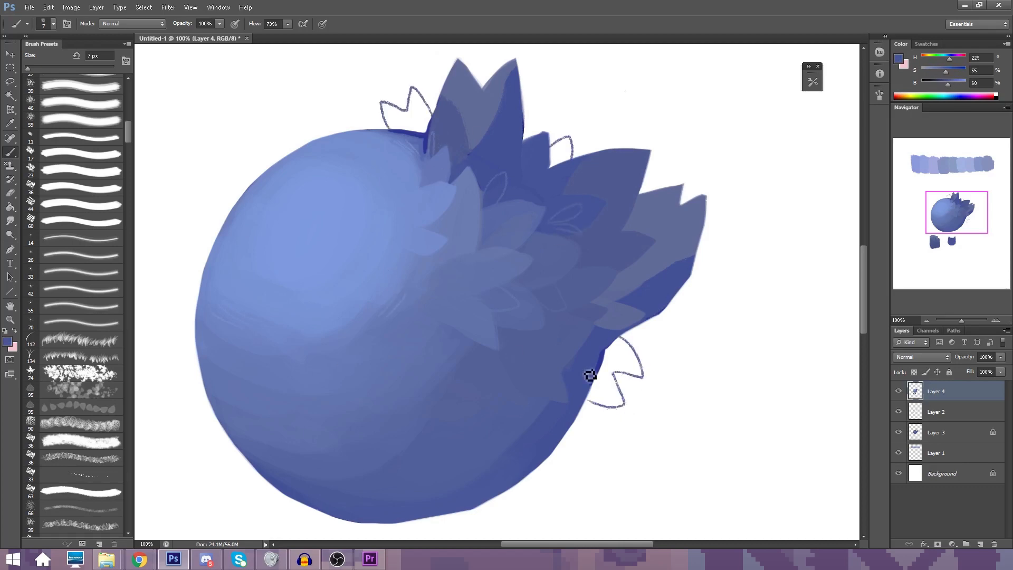
pyautogui.keyDown('alt'); pyautogui.click(260, 394); pyautogui.keyUp('alt')
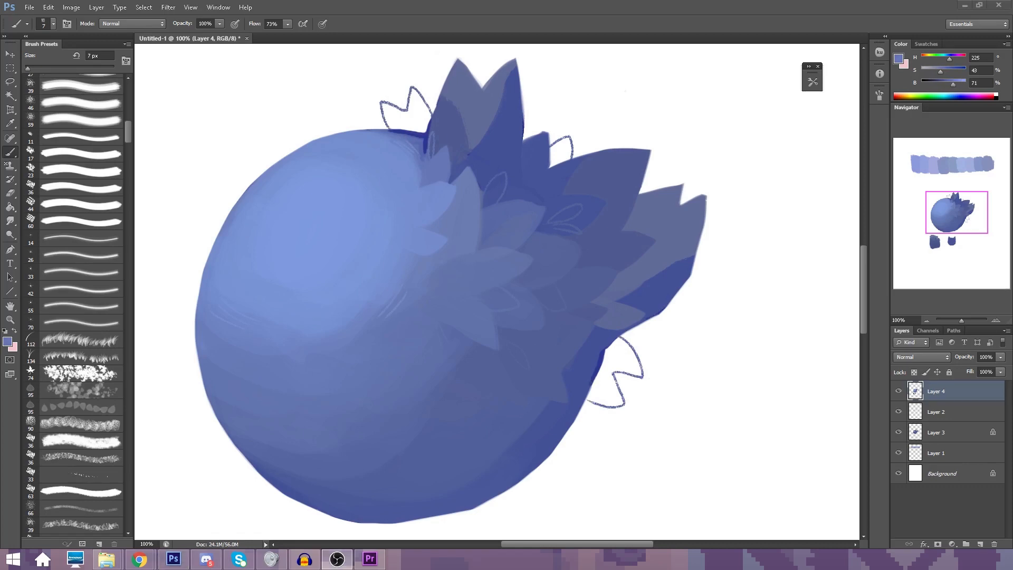